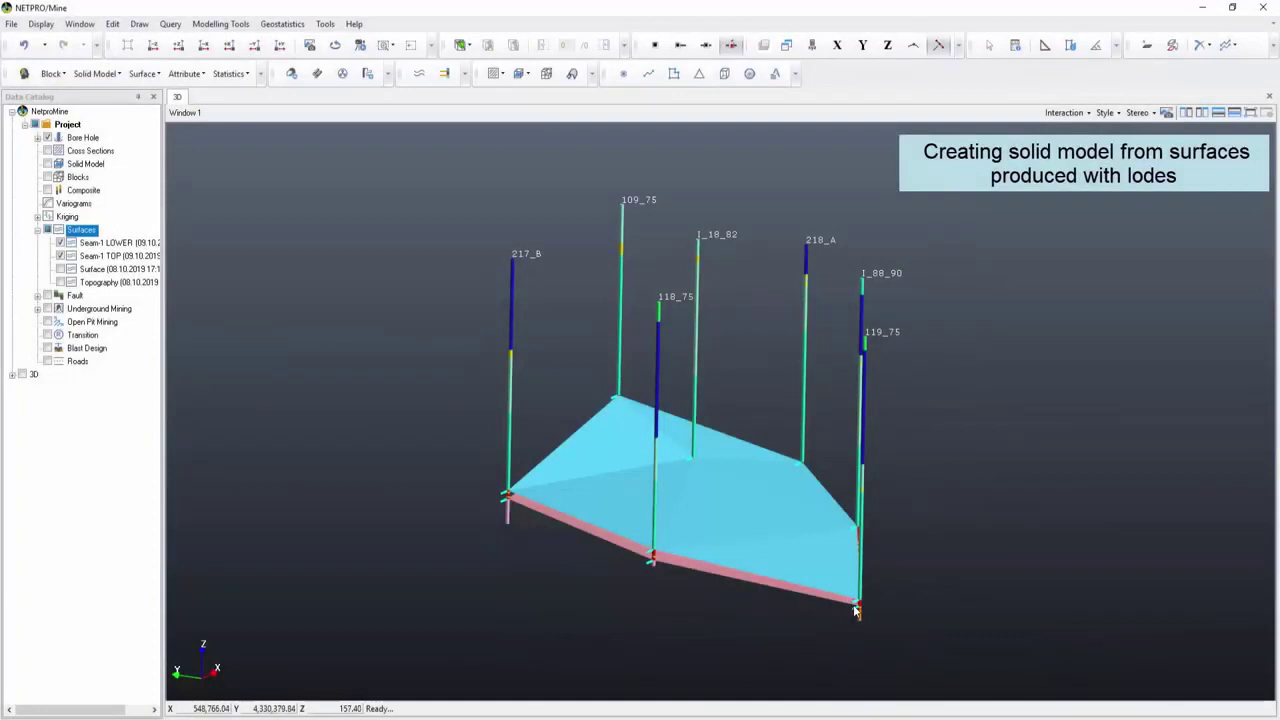
Start Create Solid Model Between Surfaces from the Solid Model operations.
{"action": "mouse_move", "coordinate": [856, 610]}
{"action": "middle_mouse_down"}
{"action": "mouse_move", "coordinate": [714, 550]}
{"action": "mouse_move", "coordinate": [632, 534]}
{"action": "mouse_move", "coordinate": [521, 526]}
{"action": "mouse_move", "coordinate": [339, 540]}
{"action": "mouse_move", "coordinate": [282, 568]}
{"action": "mouse_move", "coordinate": [616, 569]}
{"action": "middle_mouse_up"}
{"action": "mouse_move", "coordinate": [715, 478]}
{"action": "middle_mouse_down"}
{"action": "mouse_move", "coordinate": [543, 478]}
{"action": "mouse_move", "coordinate": [760, 485]}
{"action": "middle_mouse_up"}
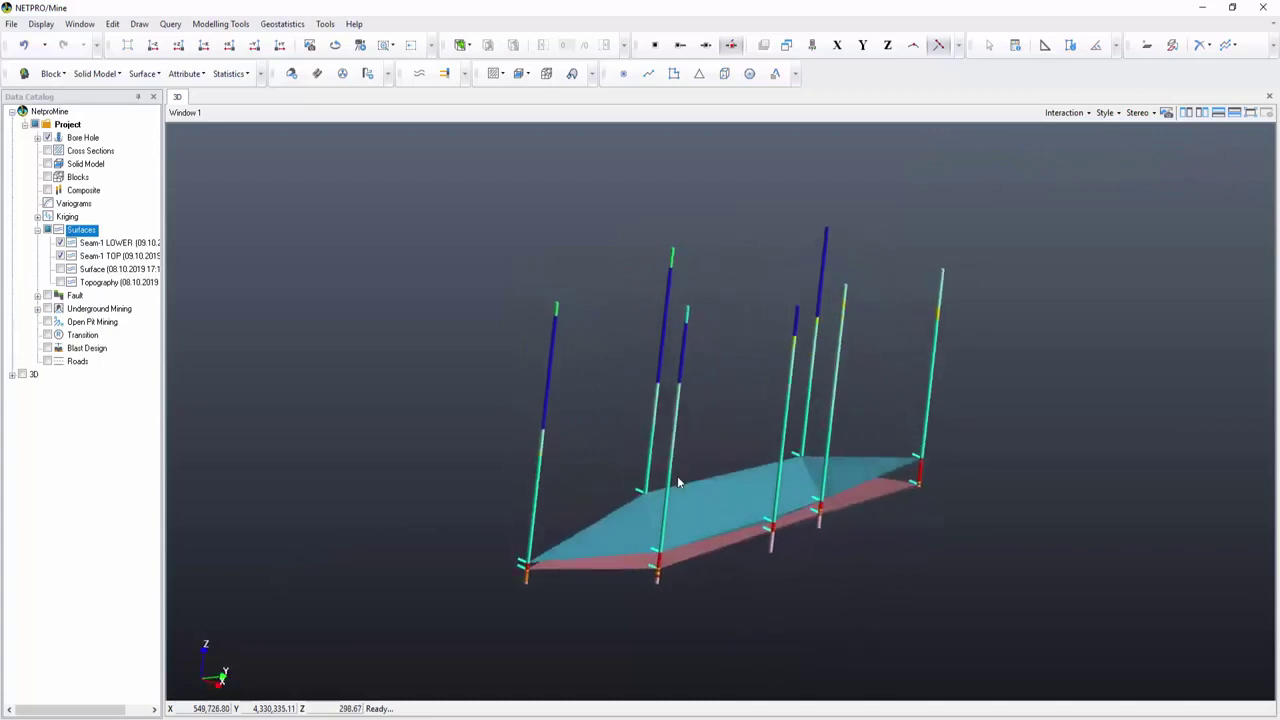
{"action": "middle_click_drag", "start_coordinate": [954, 472], "coordinate": [940, 479]}
{"action": "scroll", "coordinate": [940, 479], "scroll_direction": "up", "scroll_amount": 2}
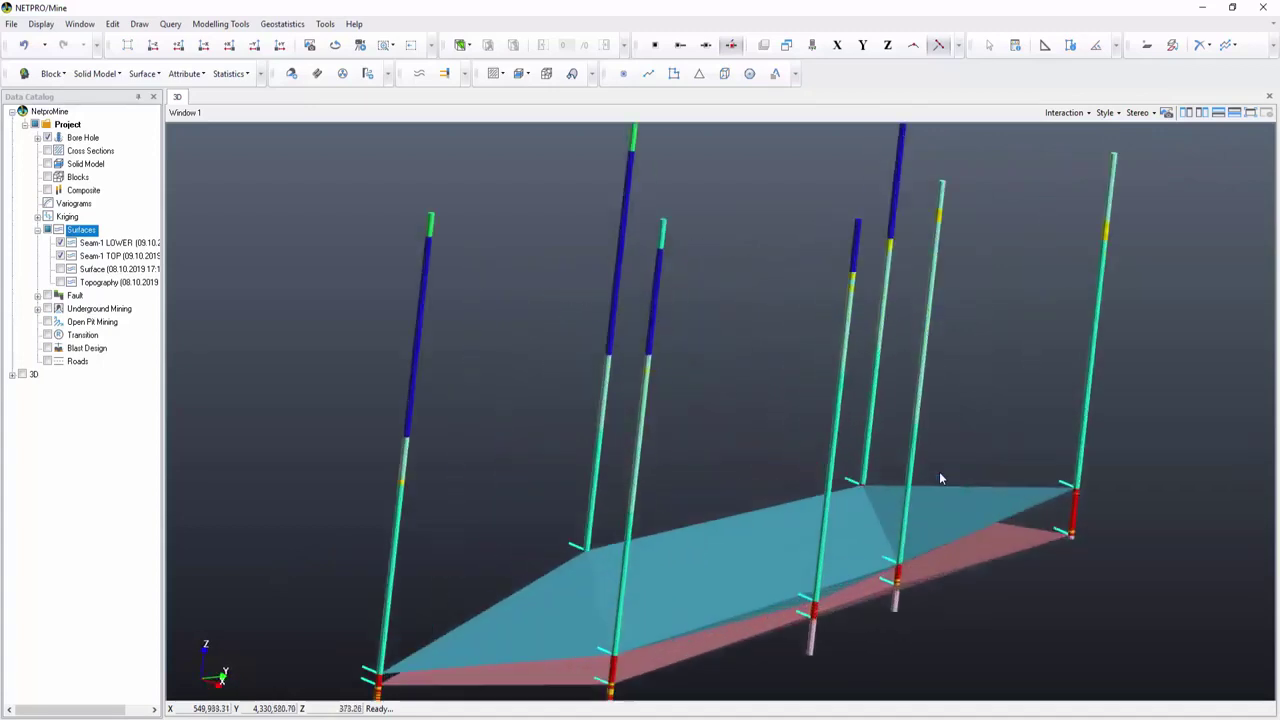
{"action": "scroll", "coordinate": [657, 386], "scroll_direction": "up", "scroll_amount": 3}
{"action": "scroll", "coordinate": [477, 329], "scroll_direction": "up", "scroll_amount": 3}
{"action": "scroll", "coordinate": [451, 327], "scroll_direction": "up", "scroll_amount": 2}
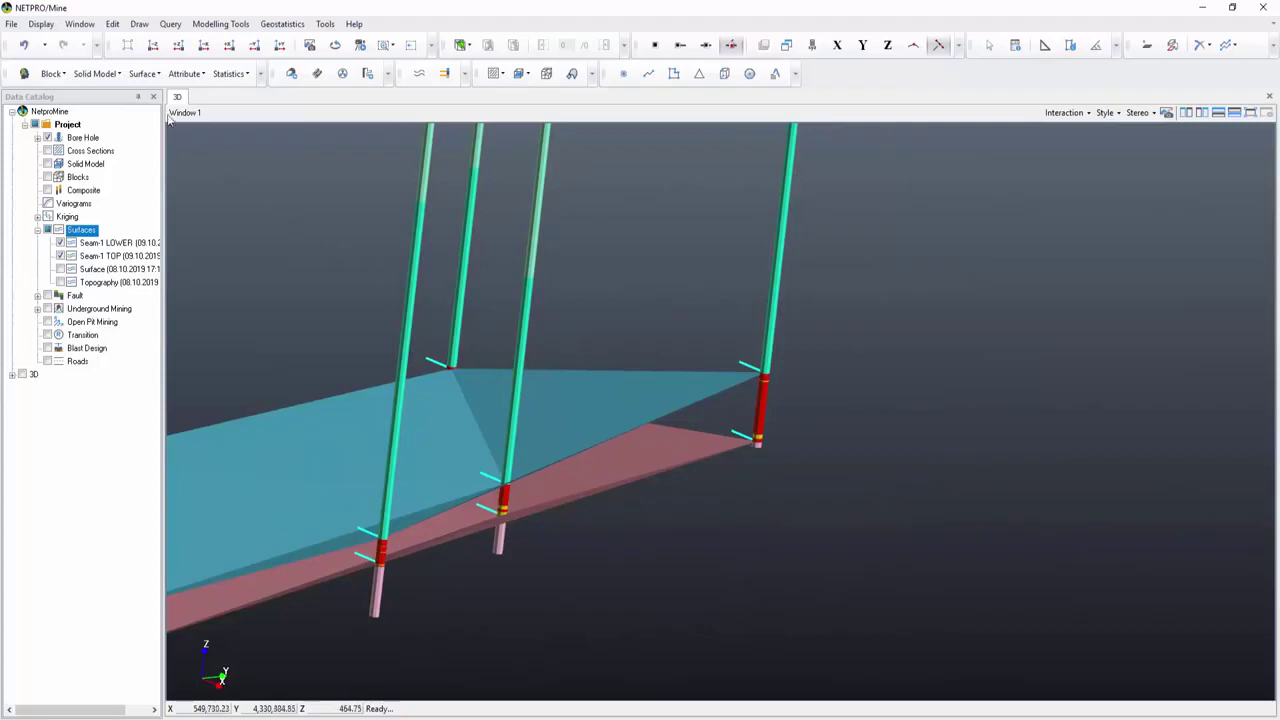
{"action": "left_click", "coordinate": [105, 75]}
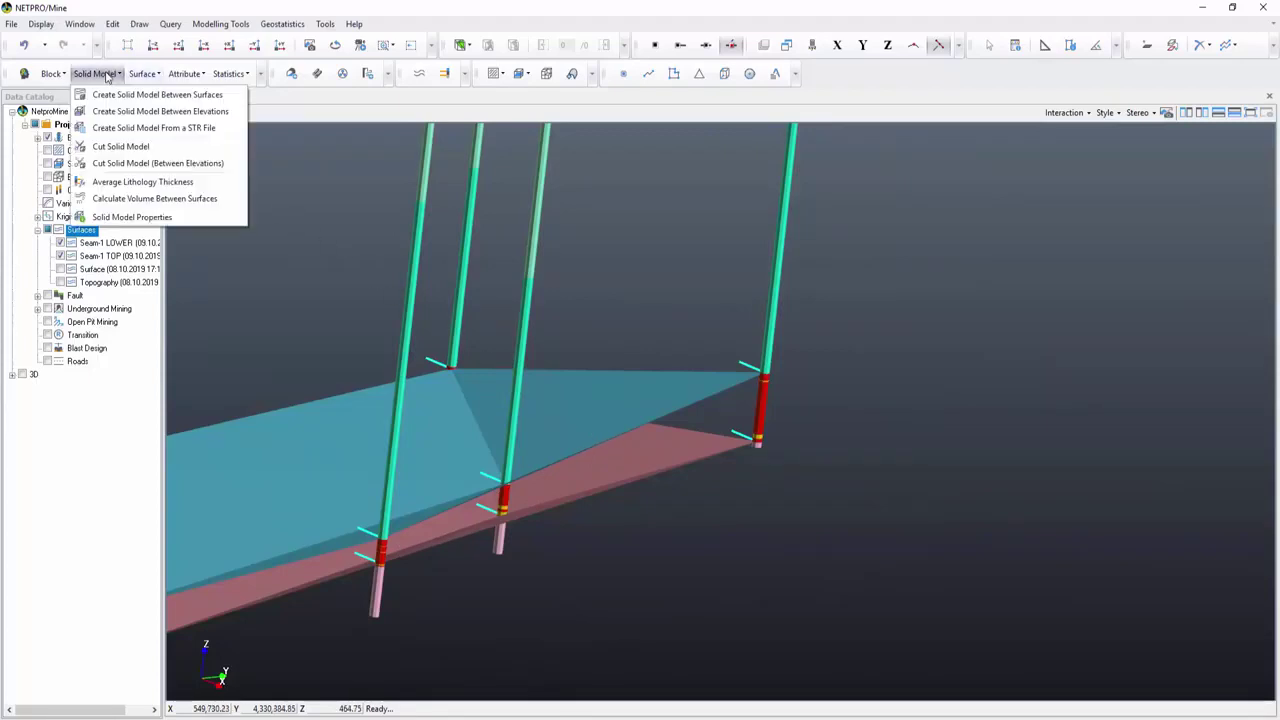
{"action": "left_click", "coordinate": [217, 96]}
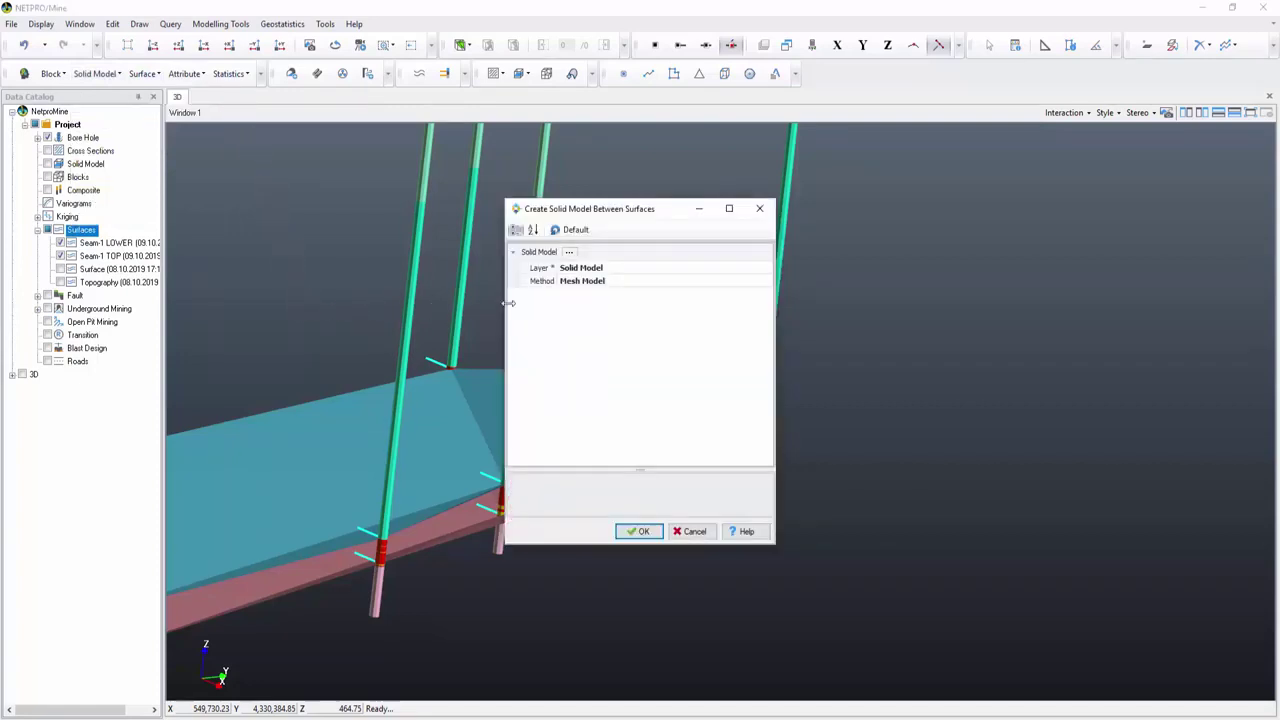
Name the layer Seam-1, keep the Mesh Model method, and confirm.
{"action": "left_click", "coordinate": [617, 267]}
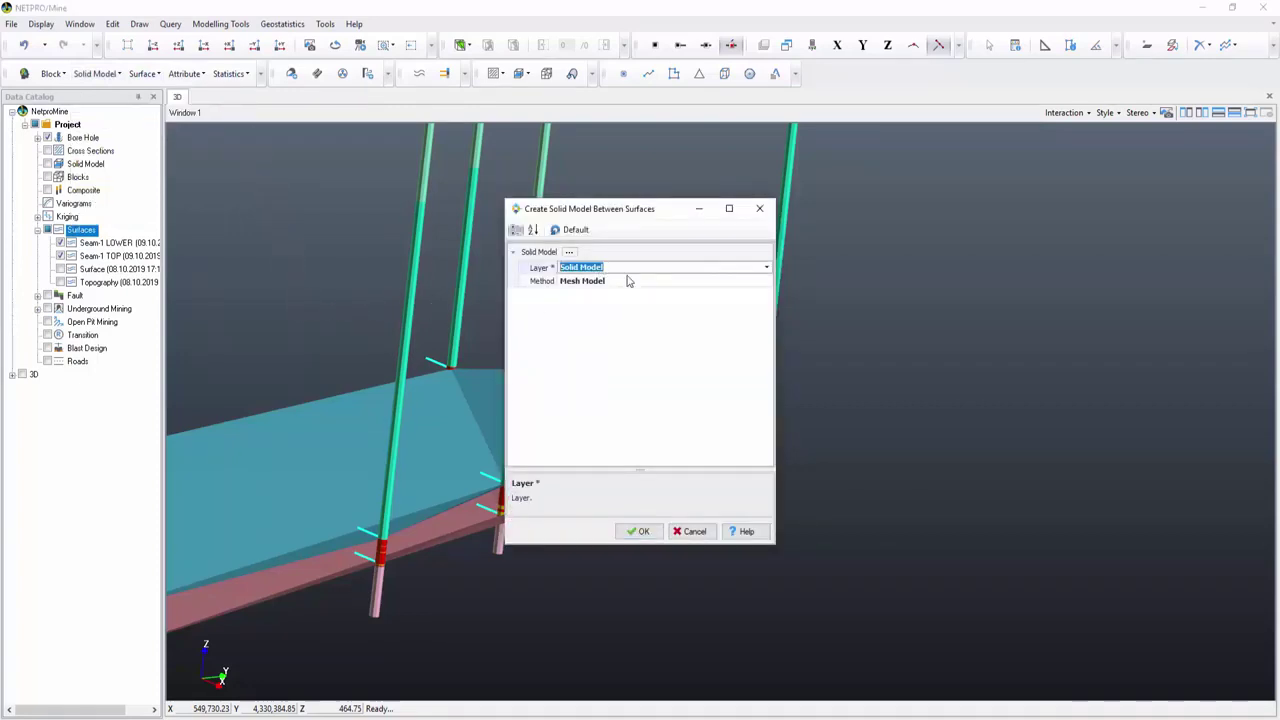
{"action": "type", "text": "Seam-1"}
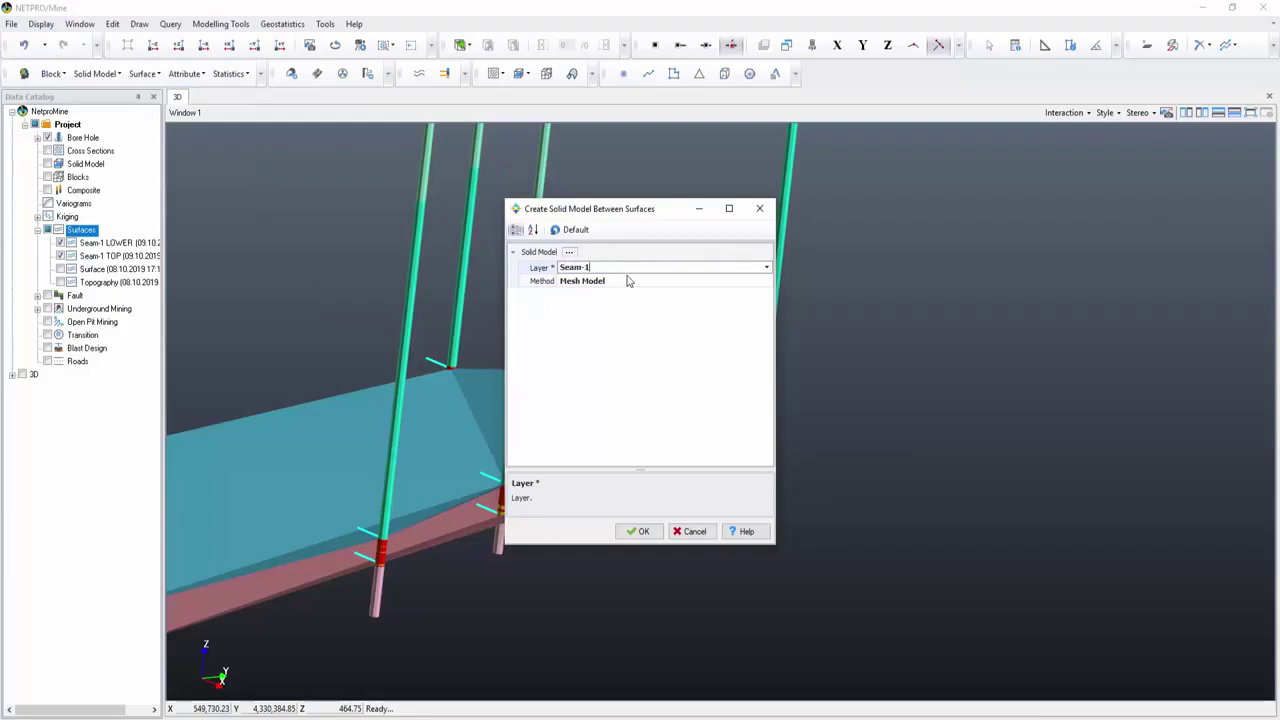
{"action": "left_click", "coordinate": [630, 282]}
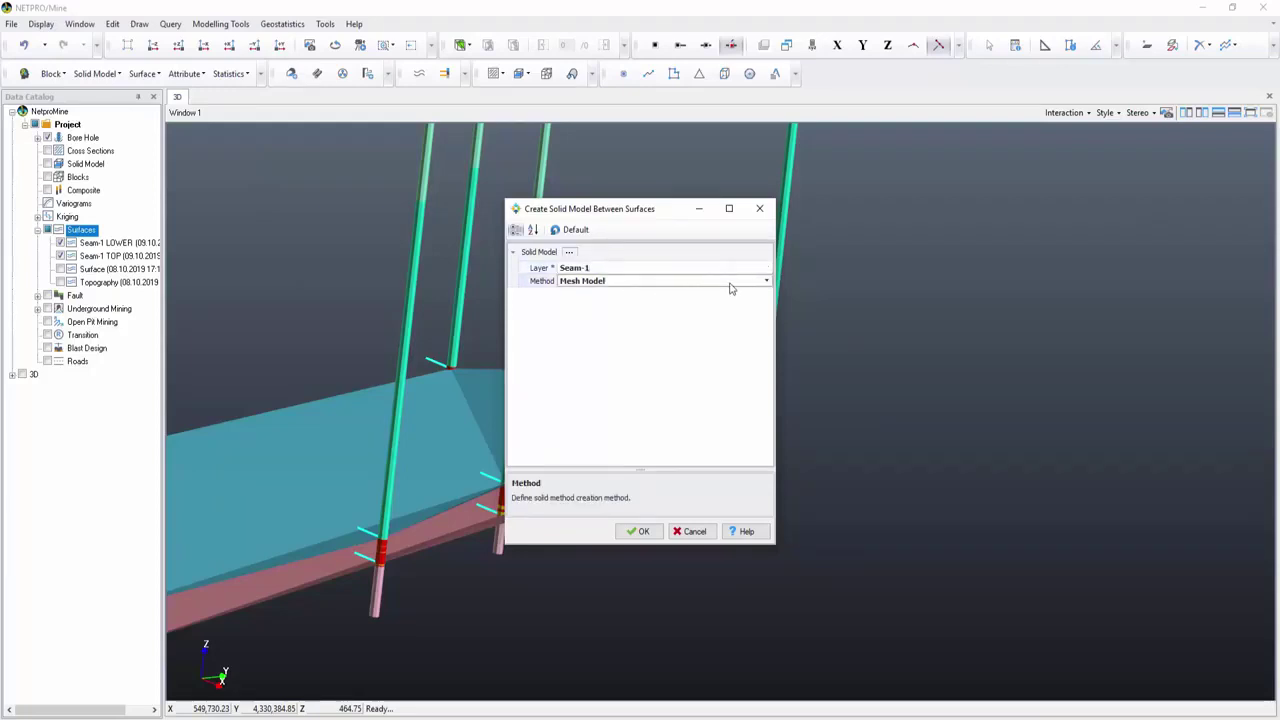
{"action": "left_click", "coordinate": [766, 284]}
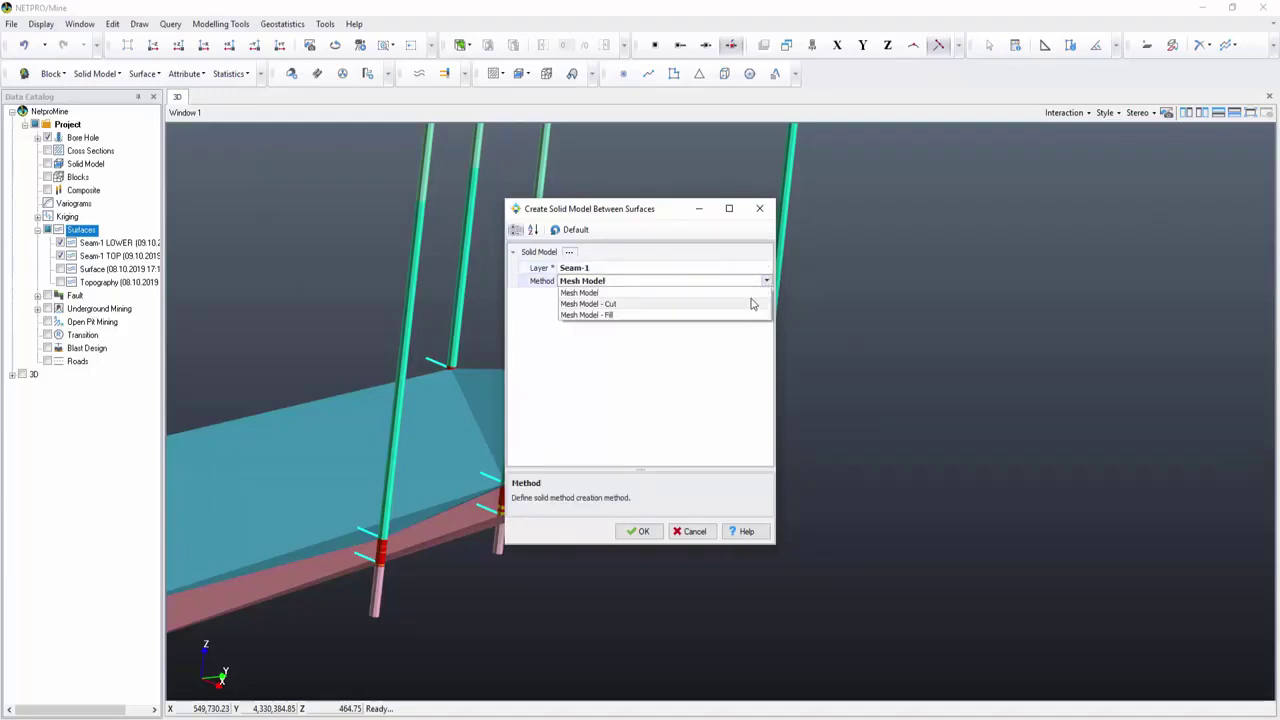
{"action": "left_click", "coordinate": [752, 293]}
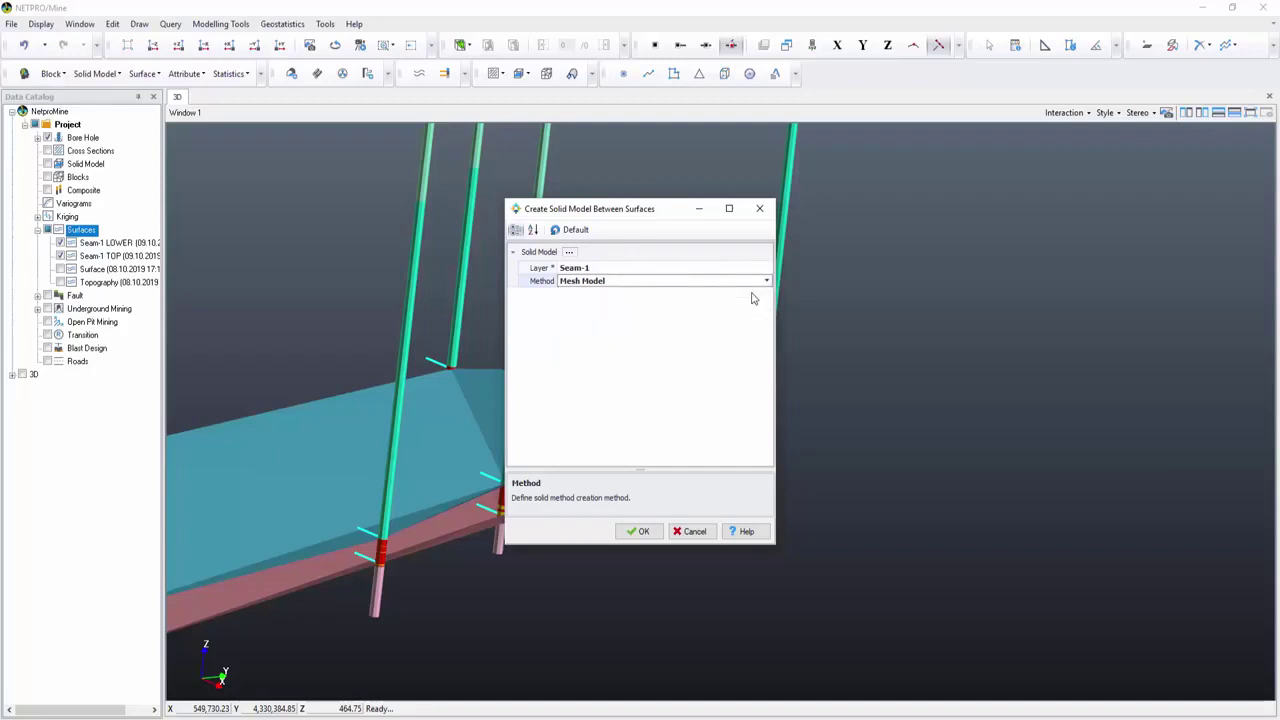
{"action": "left_click", "coordinate": [640, 532]}
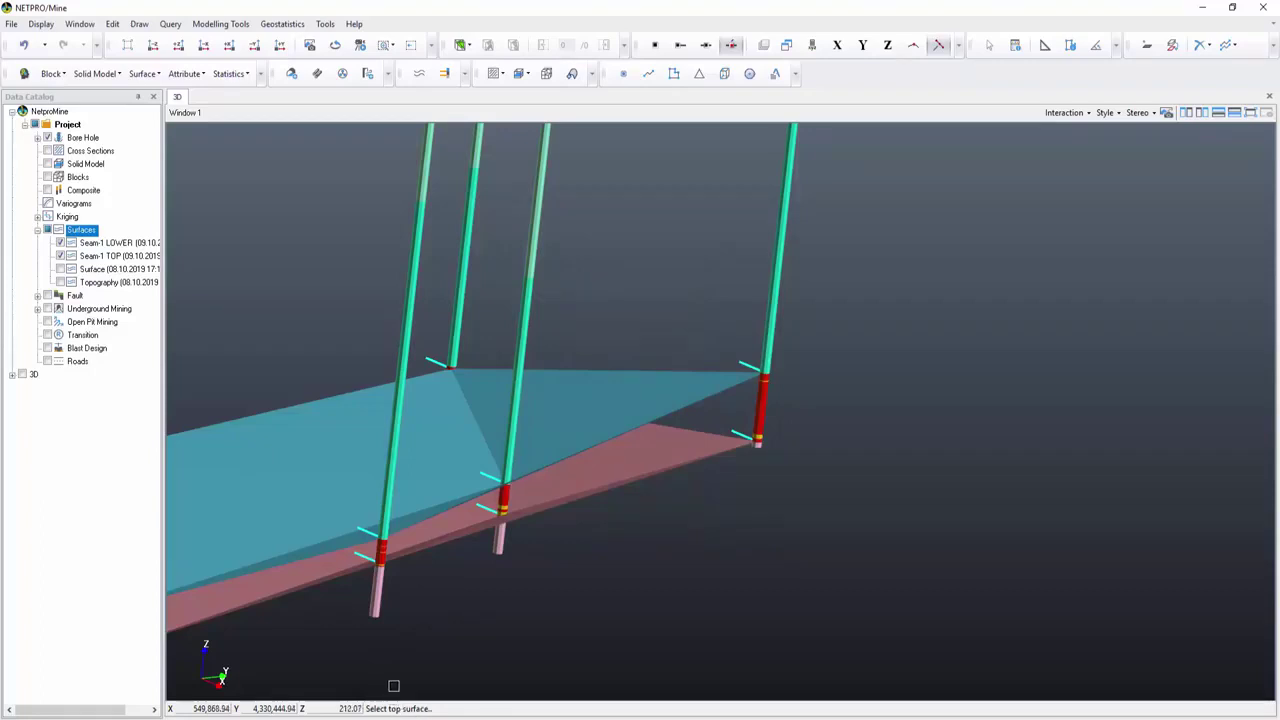
Pick the blue top and pink bottom surfaces with no limit, building Seam-1 (1,915,755.810 m³, 24 triangles).
{"action": "left_click", "coordinate": [152, 45]}
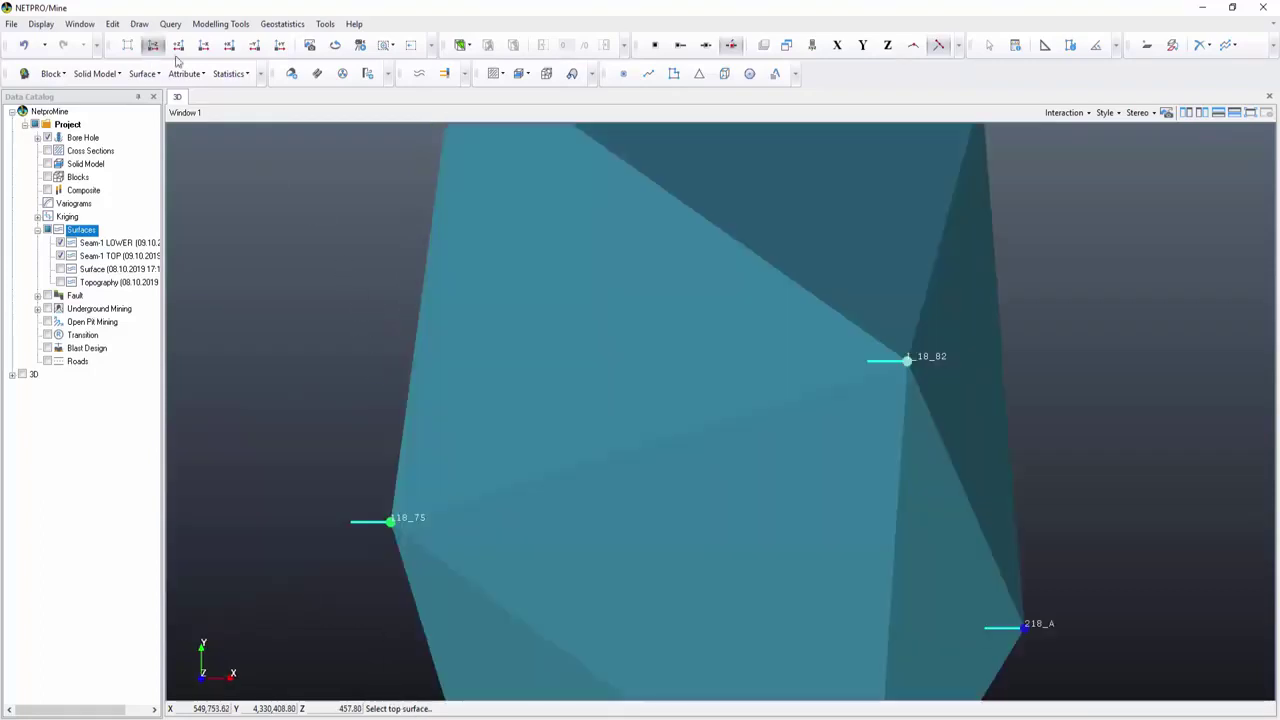
{"action": "left_click", "coordinate": [593, 363]}
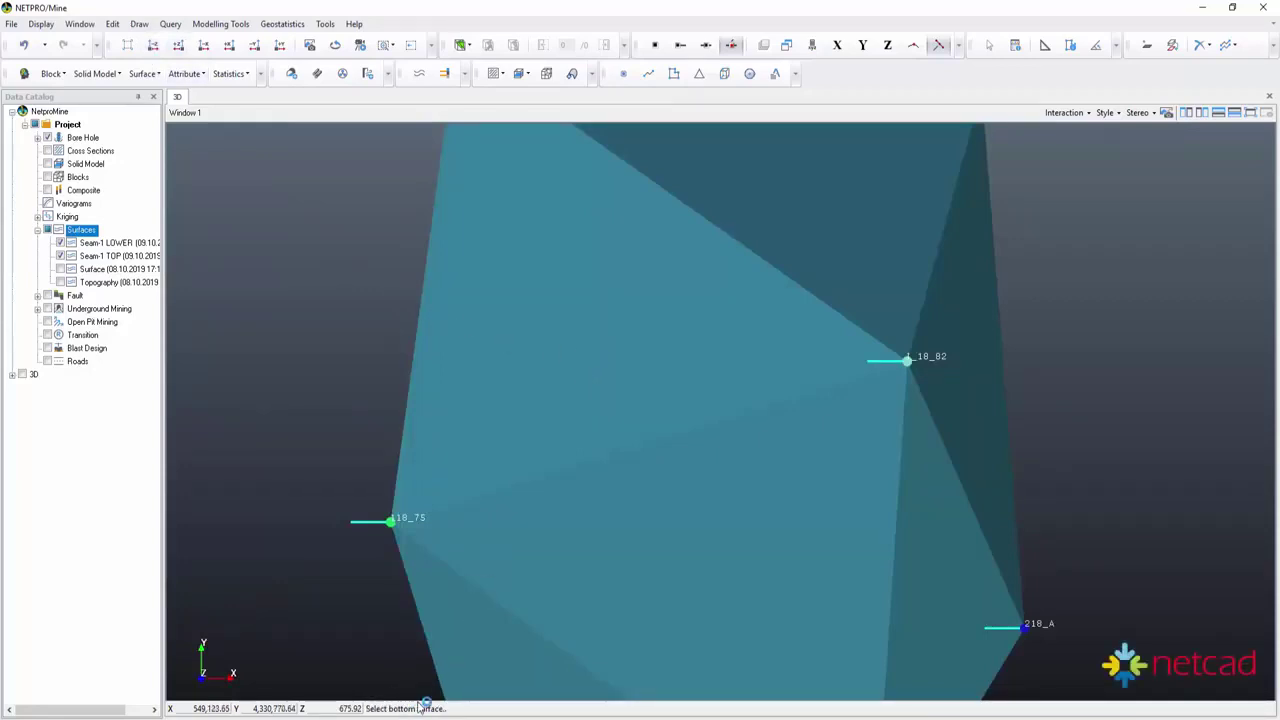
{"action": "left_click", "coordinate": [178, 45]}
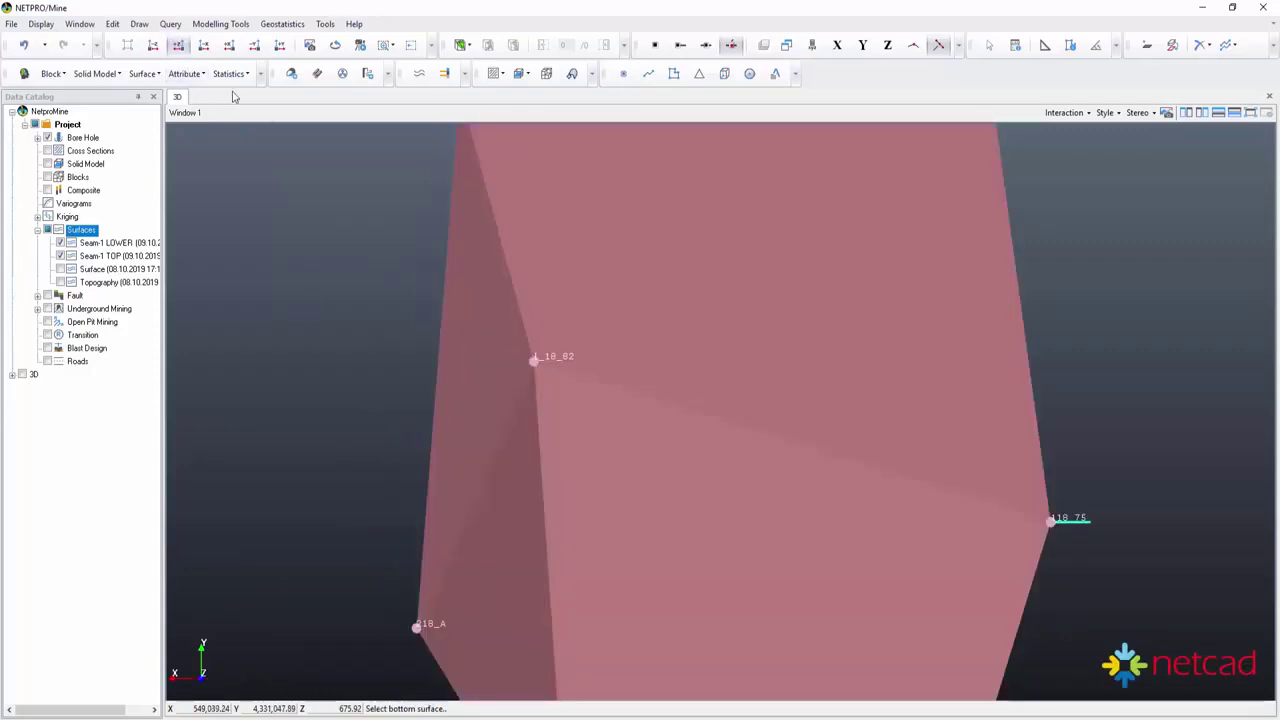
{"action": "left_click", "coordinate": [631, 300]}
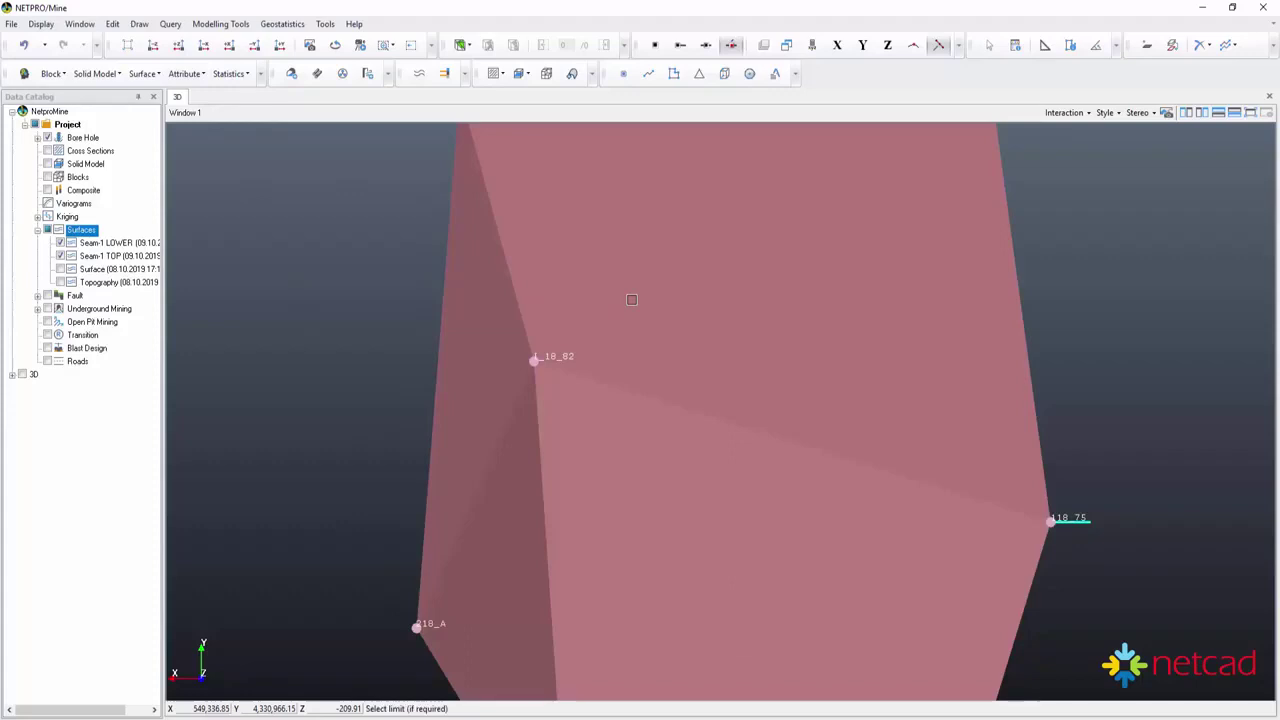
{"action": "right_click", "coordinate": [631, 300]}
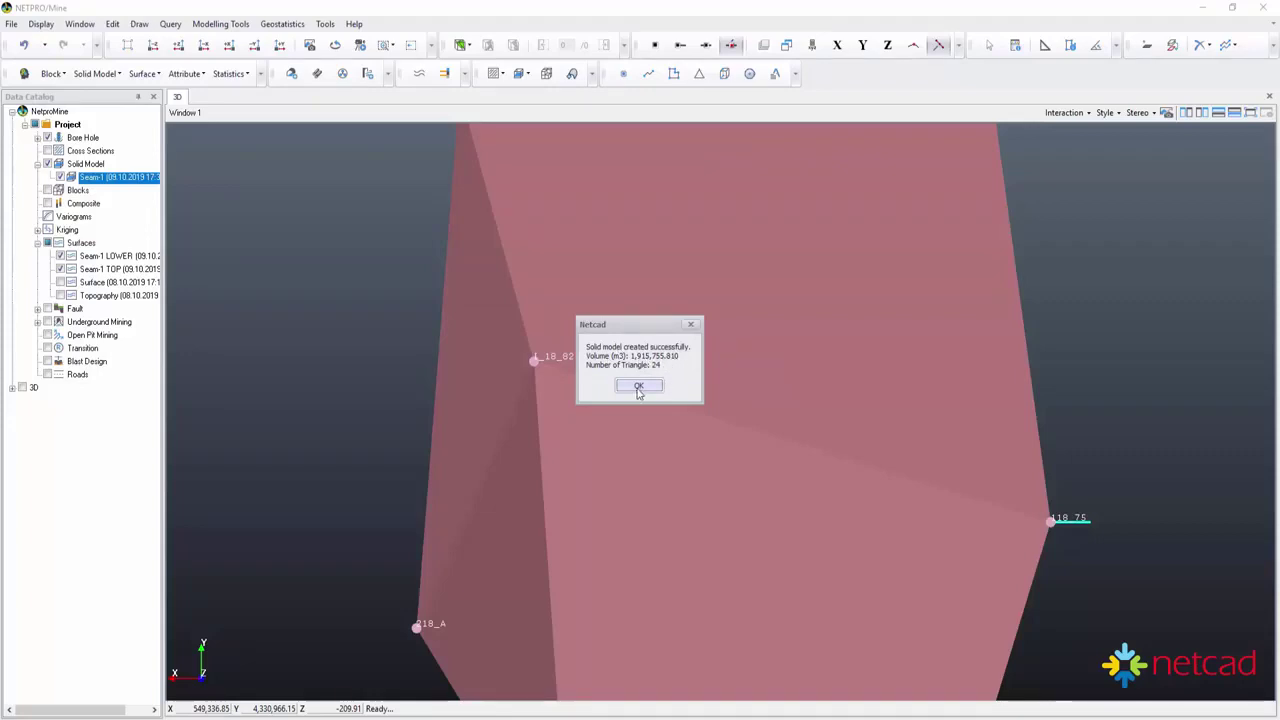
Dismiss the creation report and orbit, zoom and pan around the blue Seam-1 solid.
{"action": "left_click", "coordinate": [638, 387]}
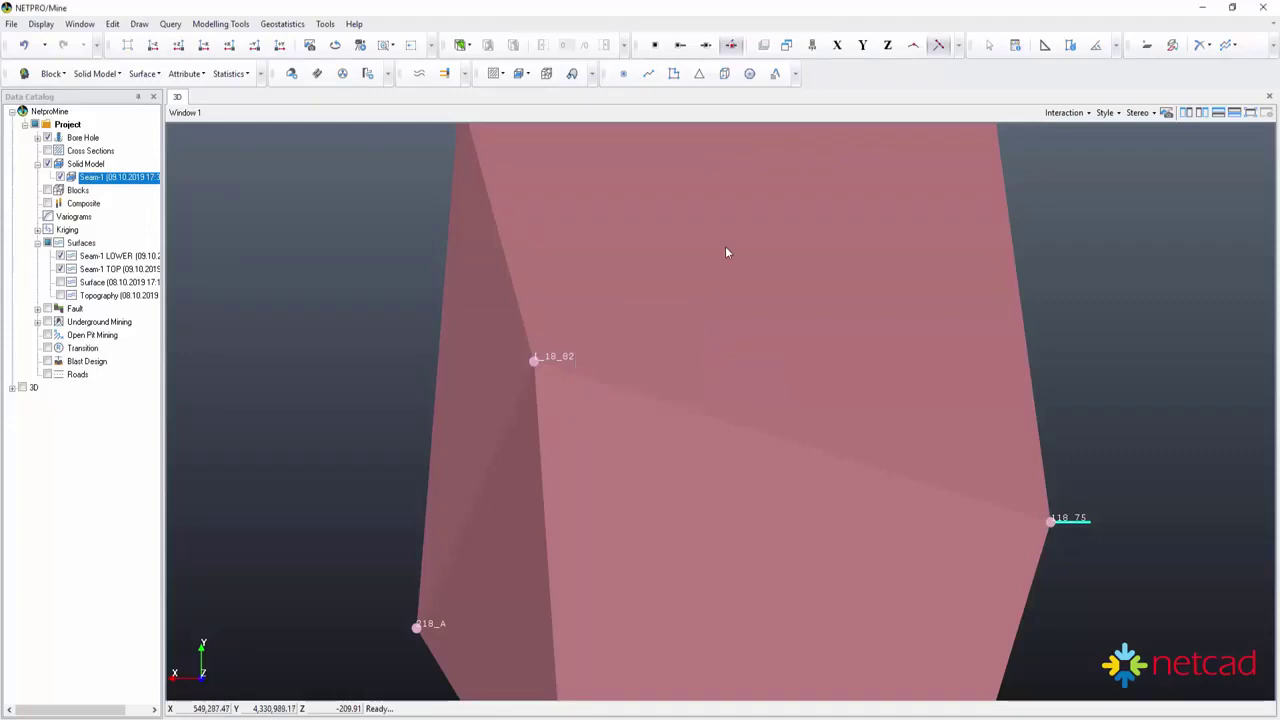
{"action": "mouse_move", "coordinate": [726, 252]}
{"action": "left_mouse_down"}
{"action": "mouse_move", "coordinate": [622, 451]}
{"action": "mouse_move", "coordinate": [434, 480]}
{"action": "mouse_move", "coordinate": [305, 470]}
{"action": "mouse_move", "coordinate": [655, 351]}
{"action": "mouse_move", "coordinate": [660, 320]}
{"action": "mouse_move", "coordinate": [549, 369]}
{"action": "mouse_move", "coordinate": [620, 446]}
{"action": "mouse_move", "coordinate": [585, 450]}
{"action": "mouse_move", "coordinate": [465, 360]}
{"action": "mouse_move", "coordinate": [443, 418]}
{"action": "left_mouse_up"}
{"action": "scroll", "coordinate": [443, 418], "scroll_direction": "up", "scroll_amount": 2}
{"action": "scroll", "coordinate": [443, 418], "scroll_direction": "up", "scroll_amount": 2}
{"action": "scroll", "coordinate": [540, 420], "scroll_direction": "up", "scroll_amount": 2}
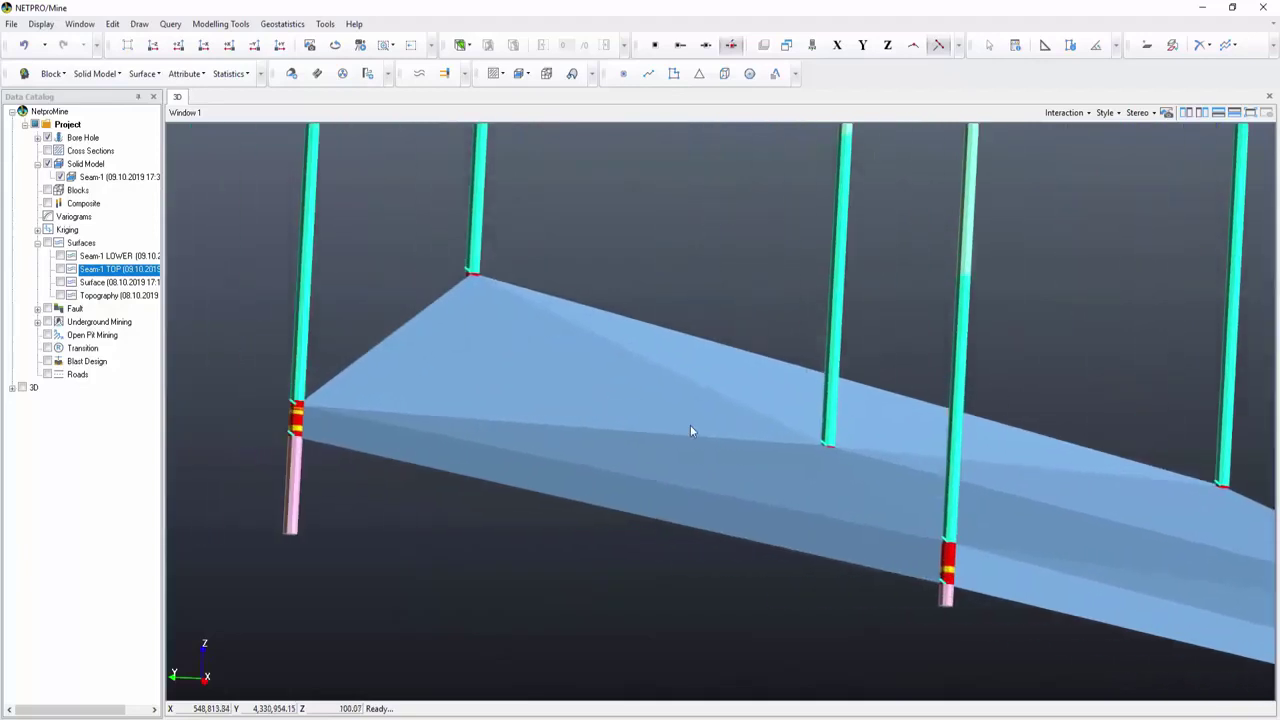
{"action": "middle_click_drag", "start_coordinate": [690, 431], "coordinate": [675, 433]}
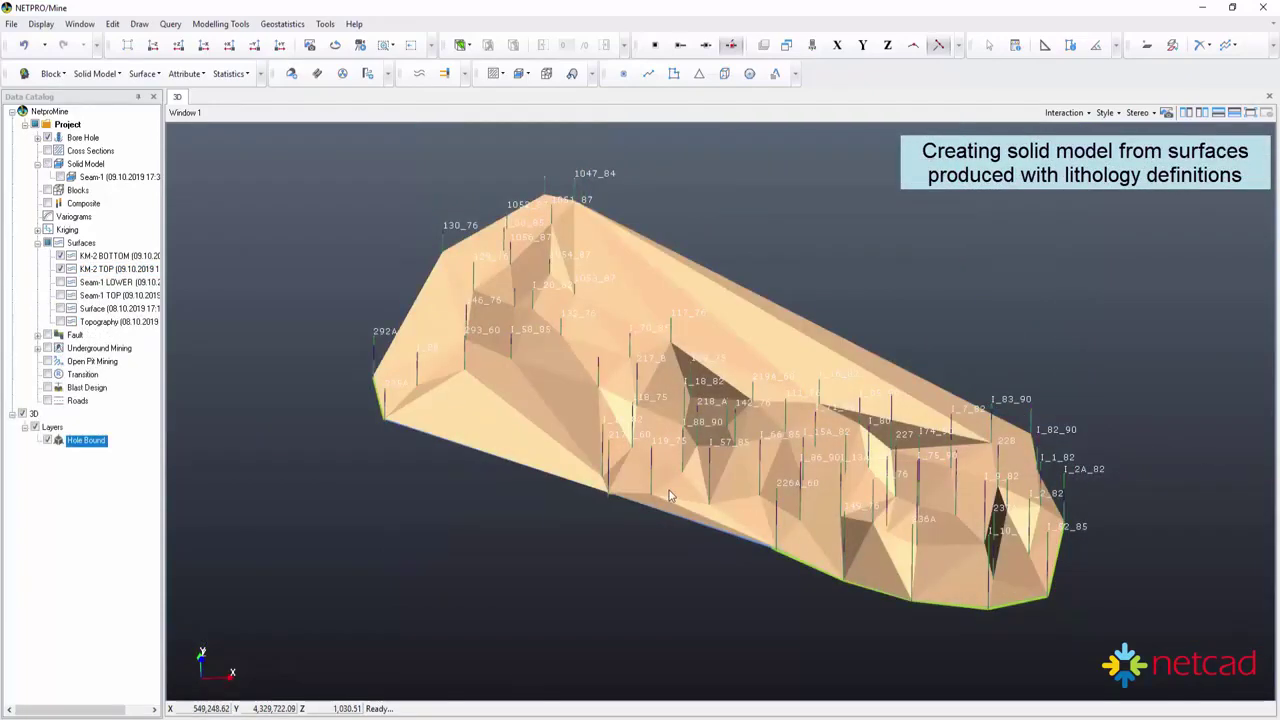
Inspect the tan KM-2 surfaces across the borehole field, then bring up the Solid Model operations.
{"action": "mouse_move", "coordinate": [672, 496]}
{"action": "middle_mouse_down"}
{"action": "mouse_move", "coordinate": [716, 403]}
{"action": "mouse_move", "coordinate": [612, 473]}
{"action": "middle_mouse_up"}
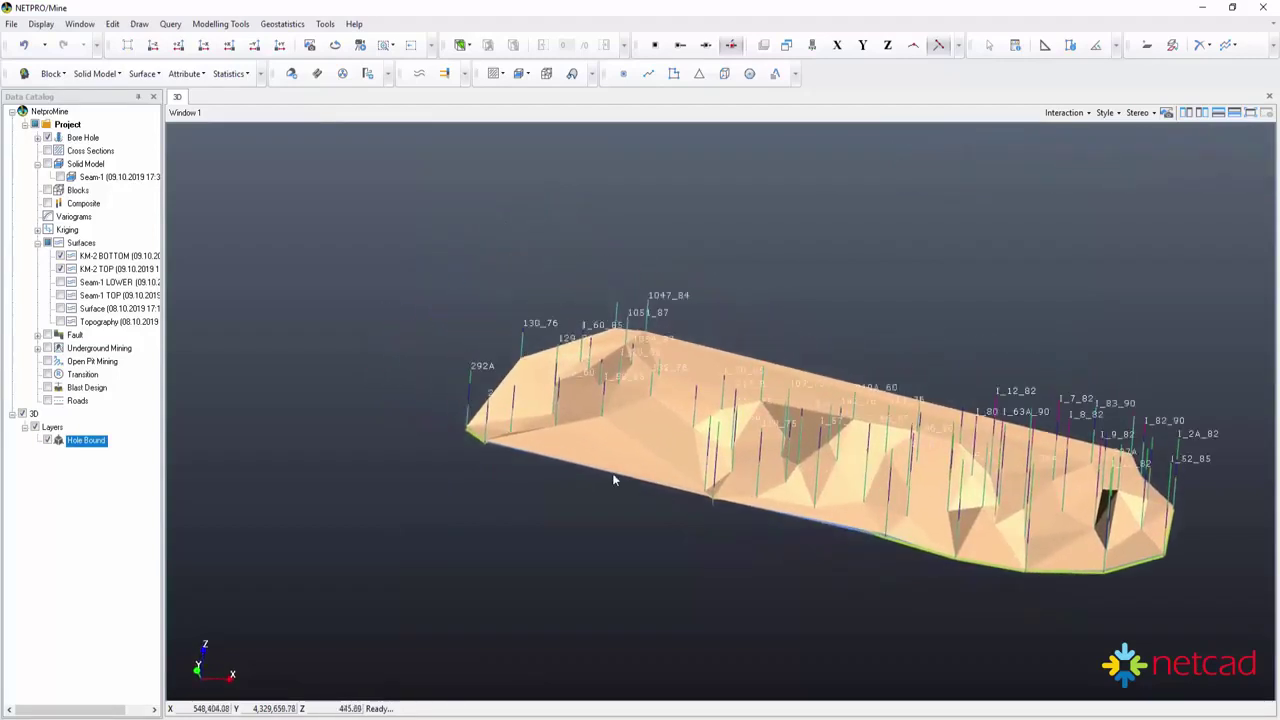
{"action": "scroll", "coordinate": [474, 438], "scroll_direction": "up", "scroll_amount": 2}
{"action": "scroll", "coordinate": [631, 445], "scroll_direction": "up", "scroll_amount": 2}
{"action": "scroll", "coordinate": [516, 462], "scroll_direction": "up", "scroll_amount": 1}
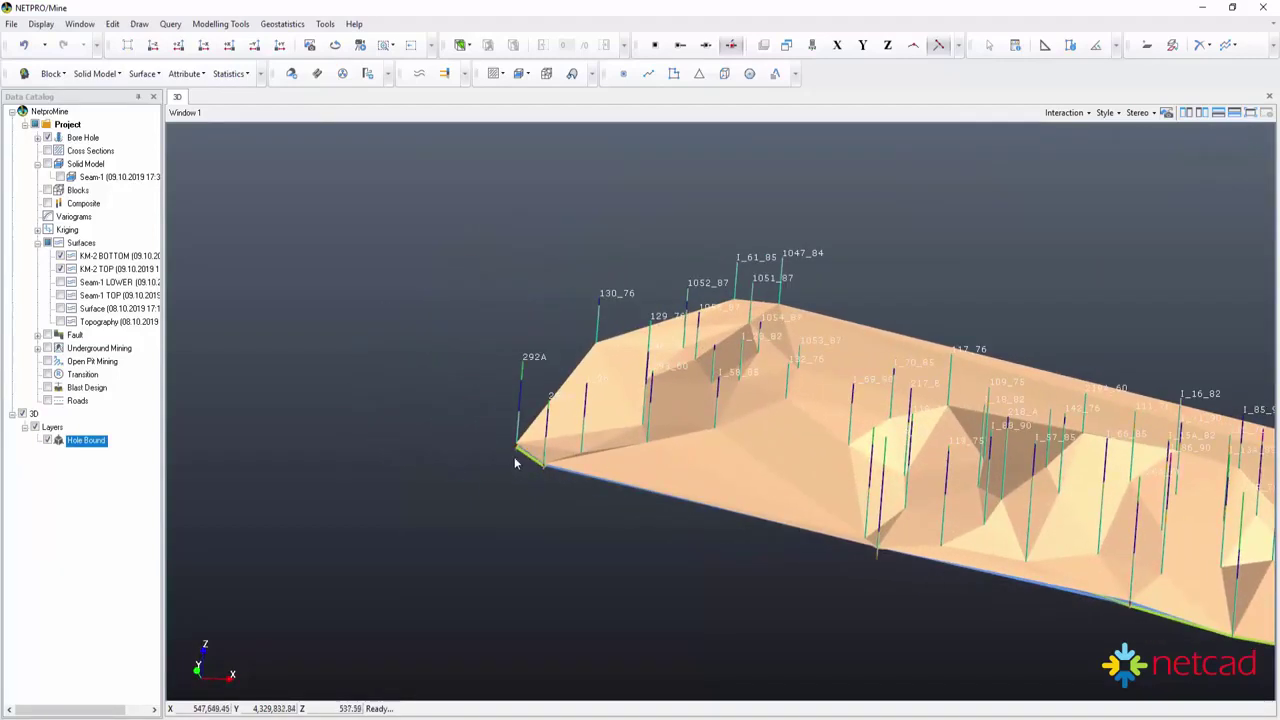
{"action": "scroll", "coordinate": [515, 457], "scroll_direction": "up", "scroll_amount": 3}
{"action": "middle_click_drag", "start_coordinate": [471, 457], "coordinate": [757, 429]}
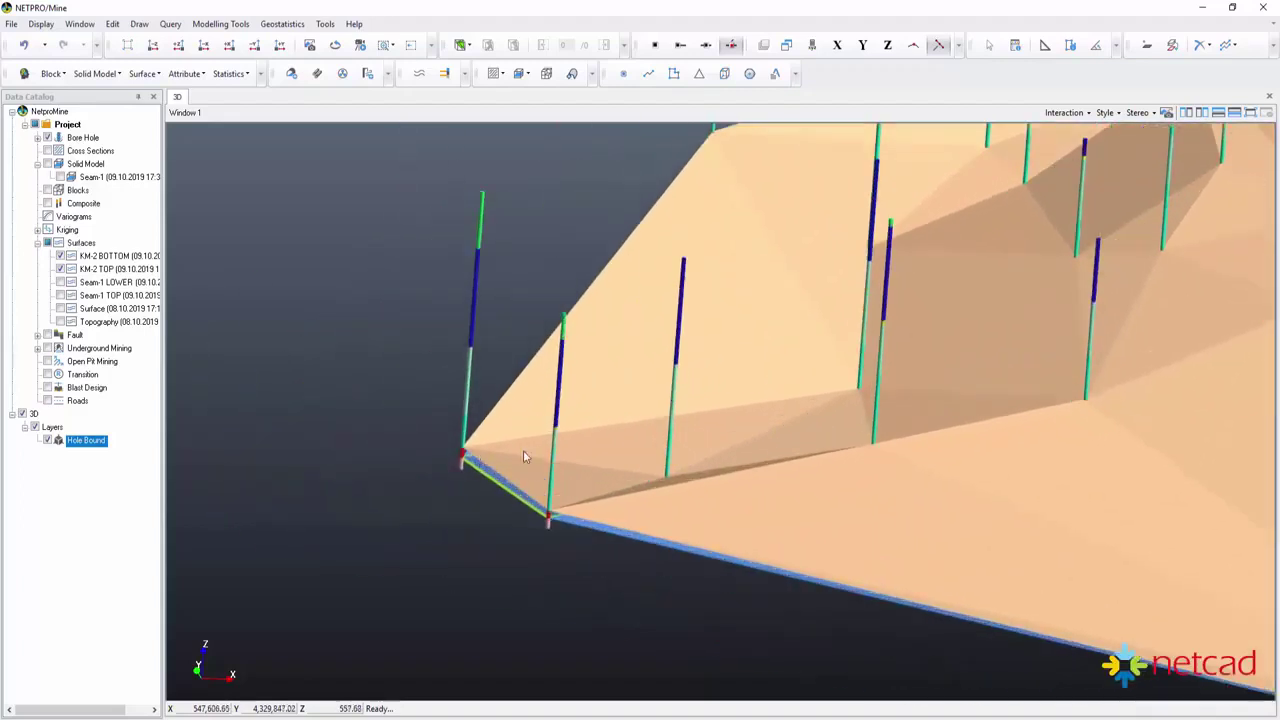
{"action": "scroll", "coordinate": [528, 449], "scroll_direction": "up", "scroll_amount": 2}
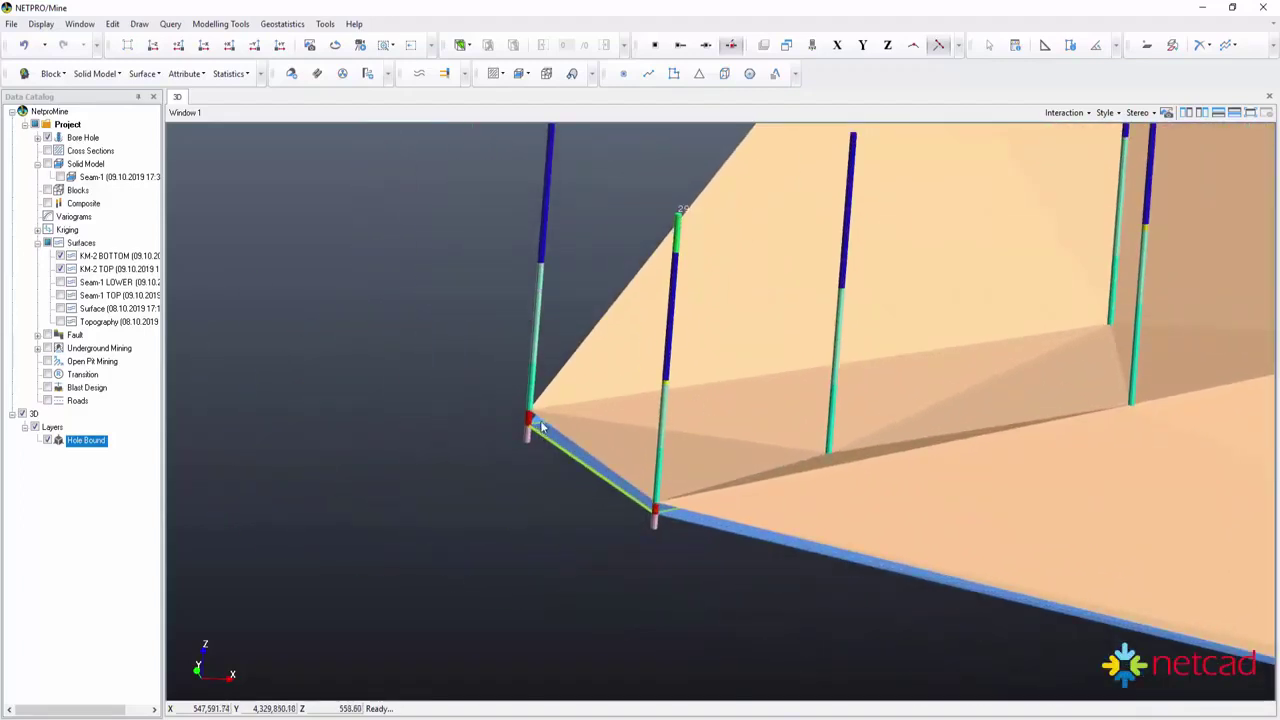
{"action": "scroll", "coordinate": [757, 371], "scroll_direction": "down", "scroll_amount": 2}
{"action": "scroll", "coordinate": [1022, 413], "scroll_direction": "down", "scroll_amount": 2}
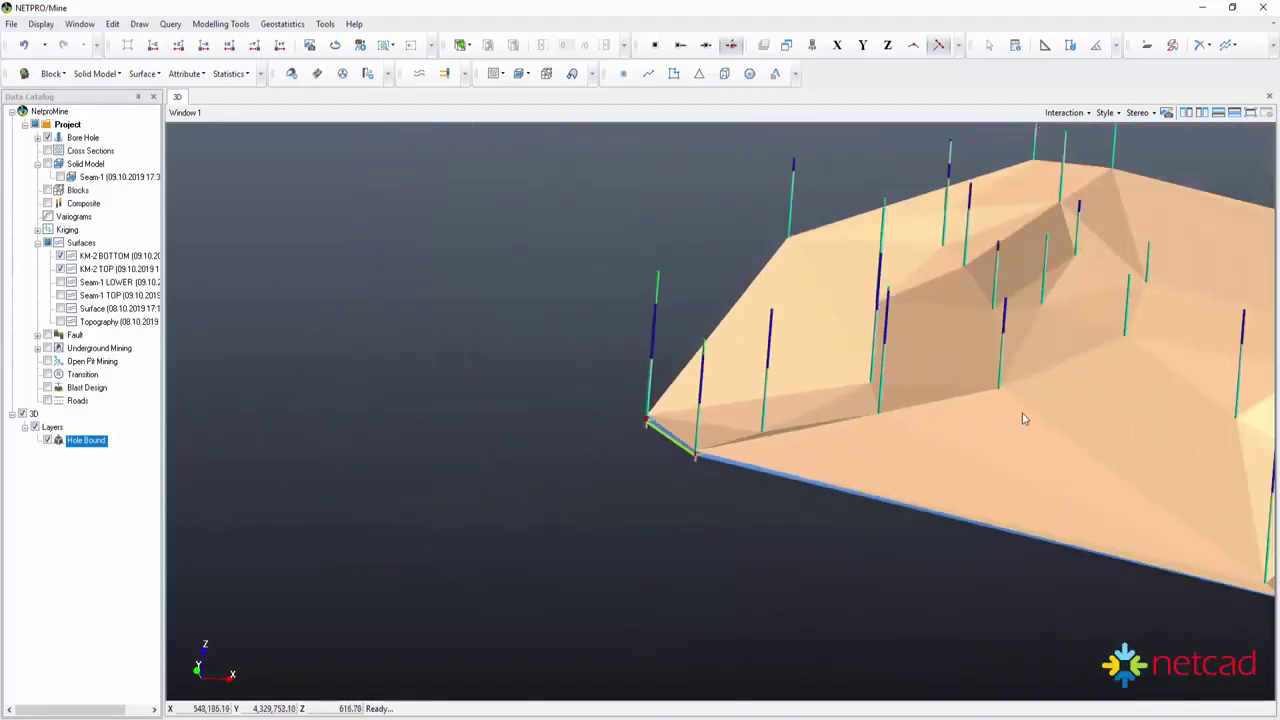
{"action": "scroll", "coordinate": [1022, 413], "scroll_direction": "down", "scroll_amount": 2}
{"action": "middle_click_drag", "start_coordinate": [845, 418], "coordinate": [531, 386]}
{"action": "scroll", "coordinate": [564, 389], "scroll_direction": "down", "scroll_amount": 2}
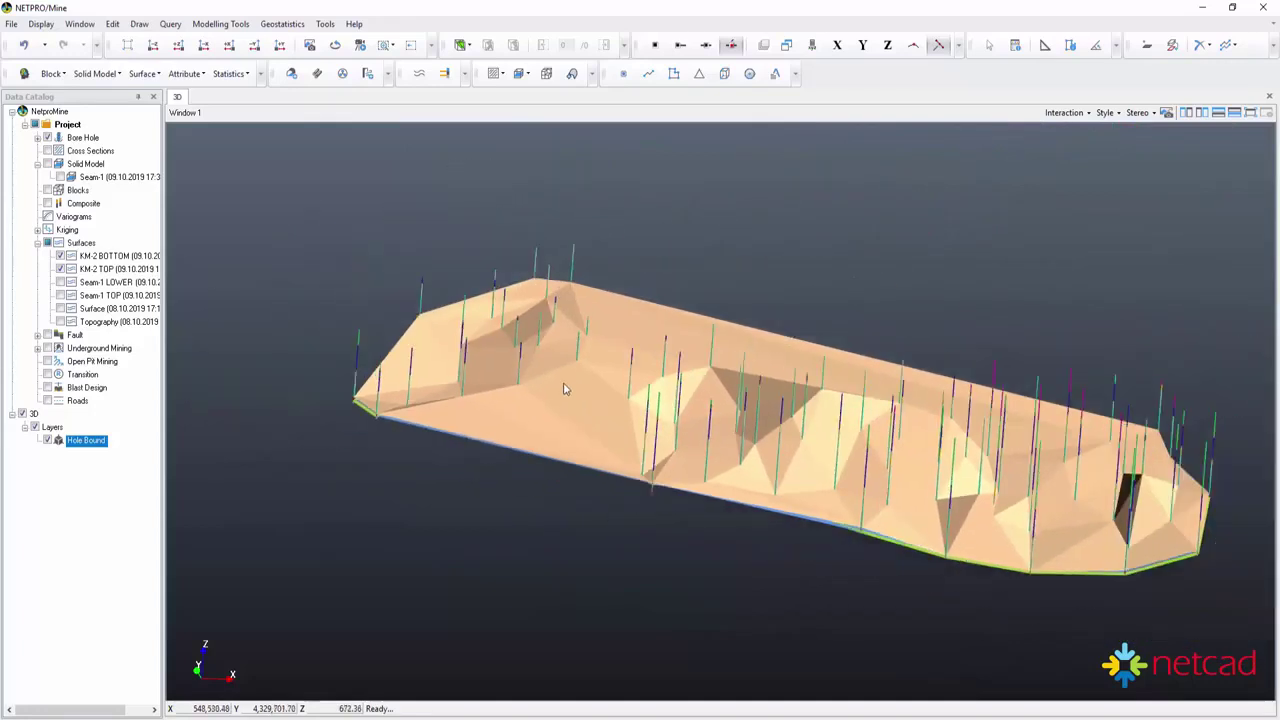
{"action": "left_click", "coordinate": [97, 74]}
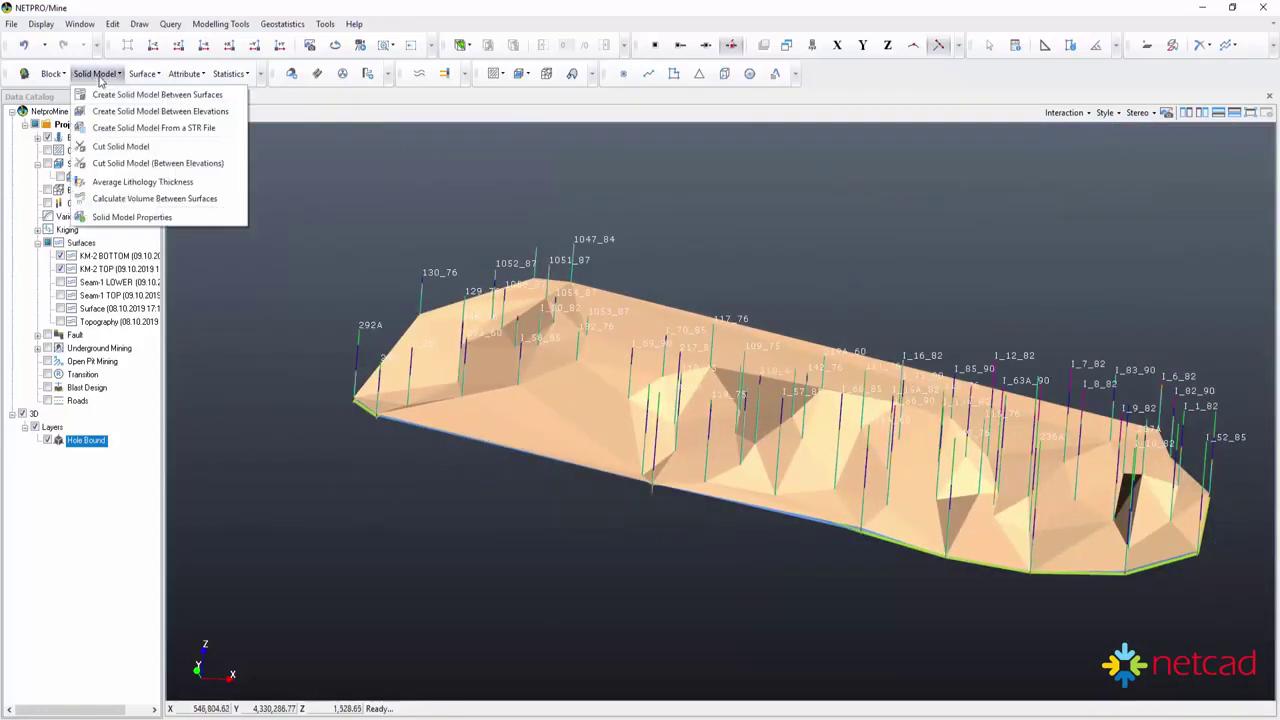
Start a solid between surfaces on new layer 'KM2 Solid Model' with the Mesh Model method.
{"action": "left_click", "coordinate": [233, 97]}
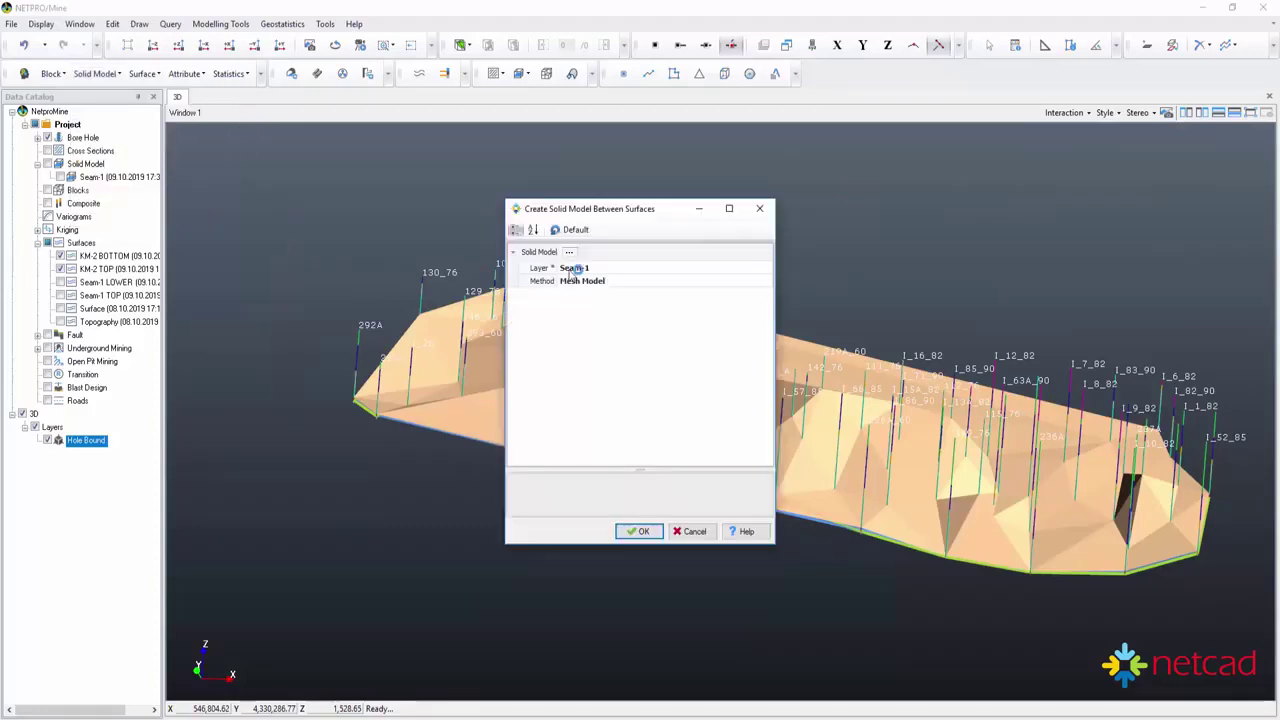
{"action": "left_click", "coordinate": [600, 268]}
{"action": "type", "text": "KM2 Sol"}
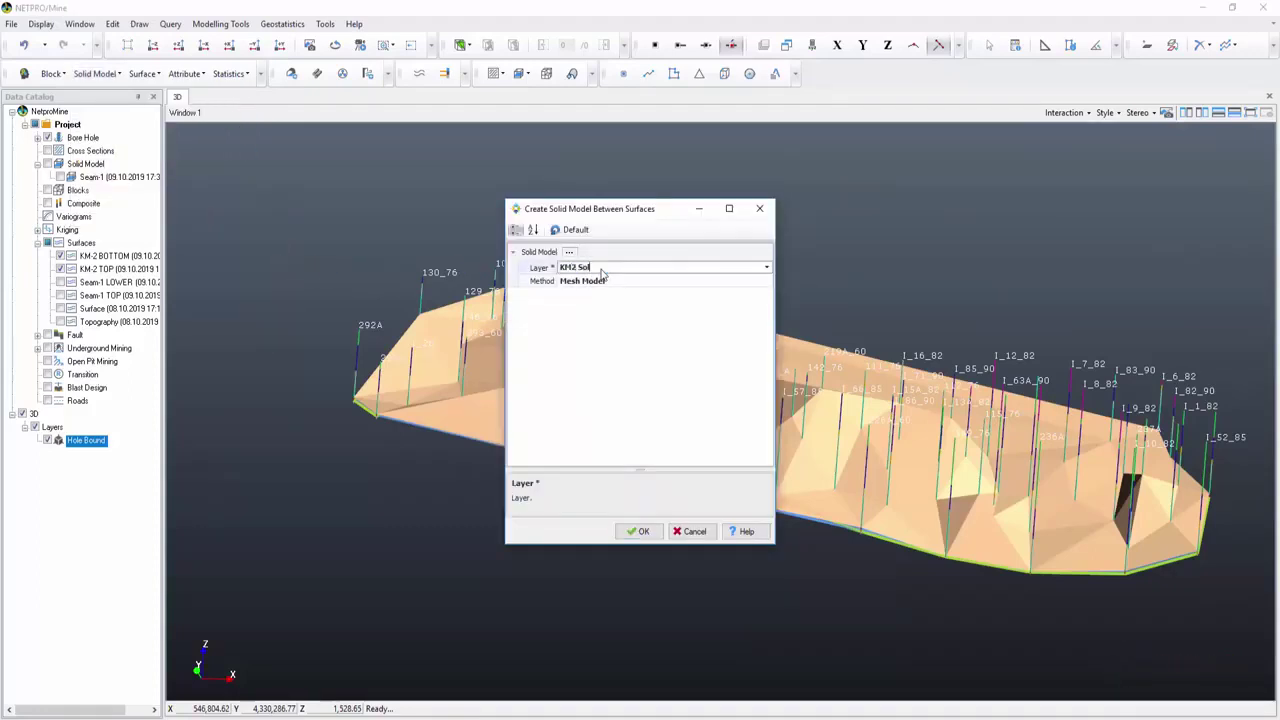
{"action": "type", "text": "id Model"}
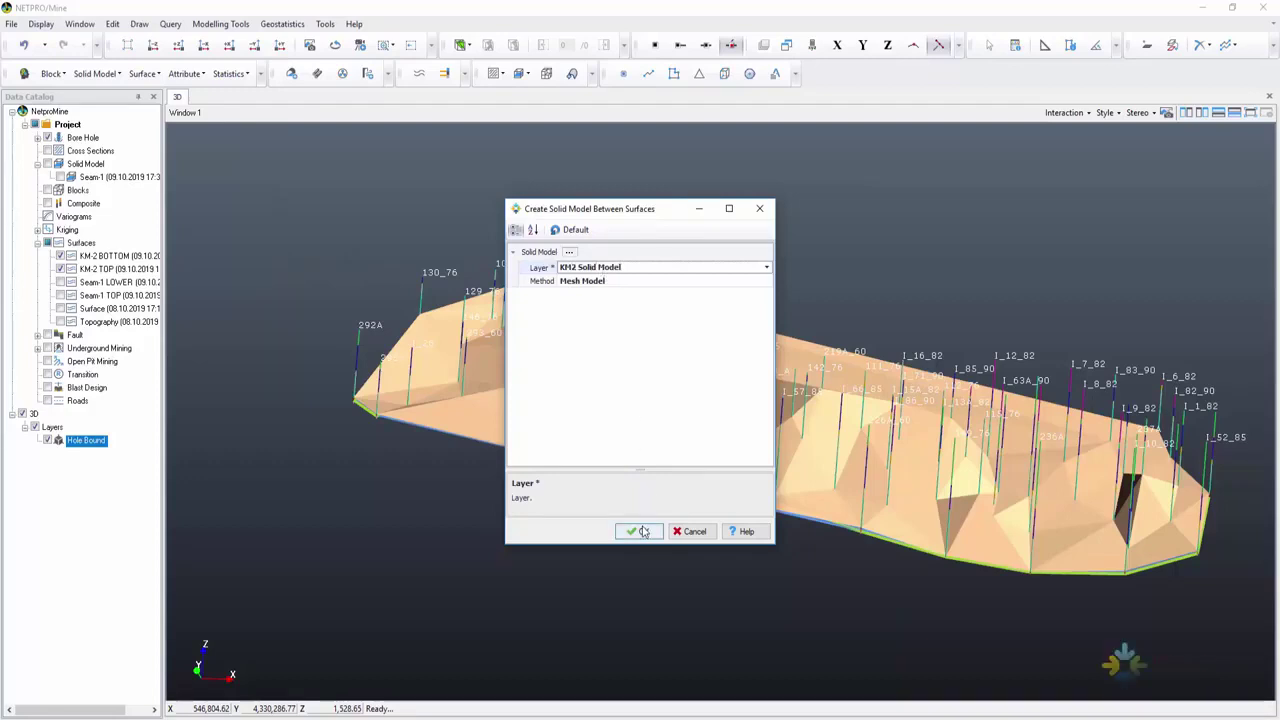
{"action": "left_click", "coordinate": [643, 533]}
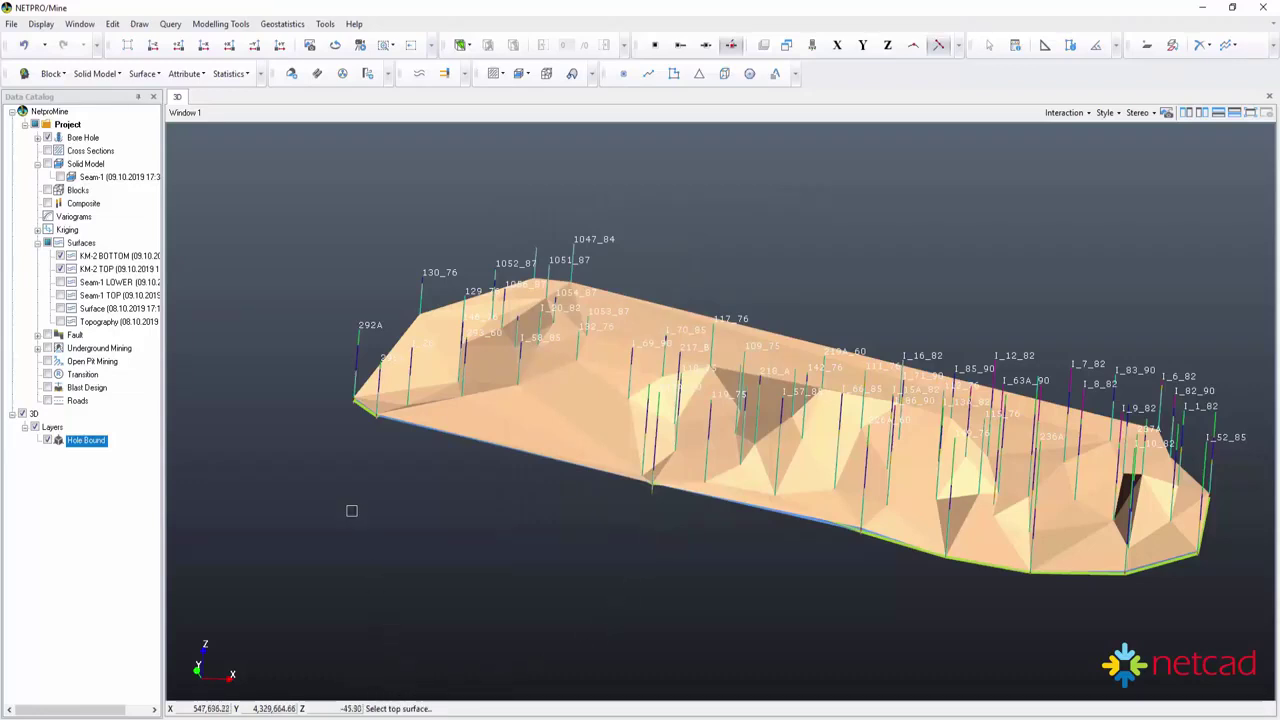
Pick KM-2 TOP, KM-2 BOTTOM and the green boundary limit, giving 39,039,045.679 m³ and 1,032 triangles.
{"action": "left_click", "coordinate": [152, 45]}
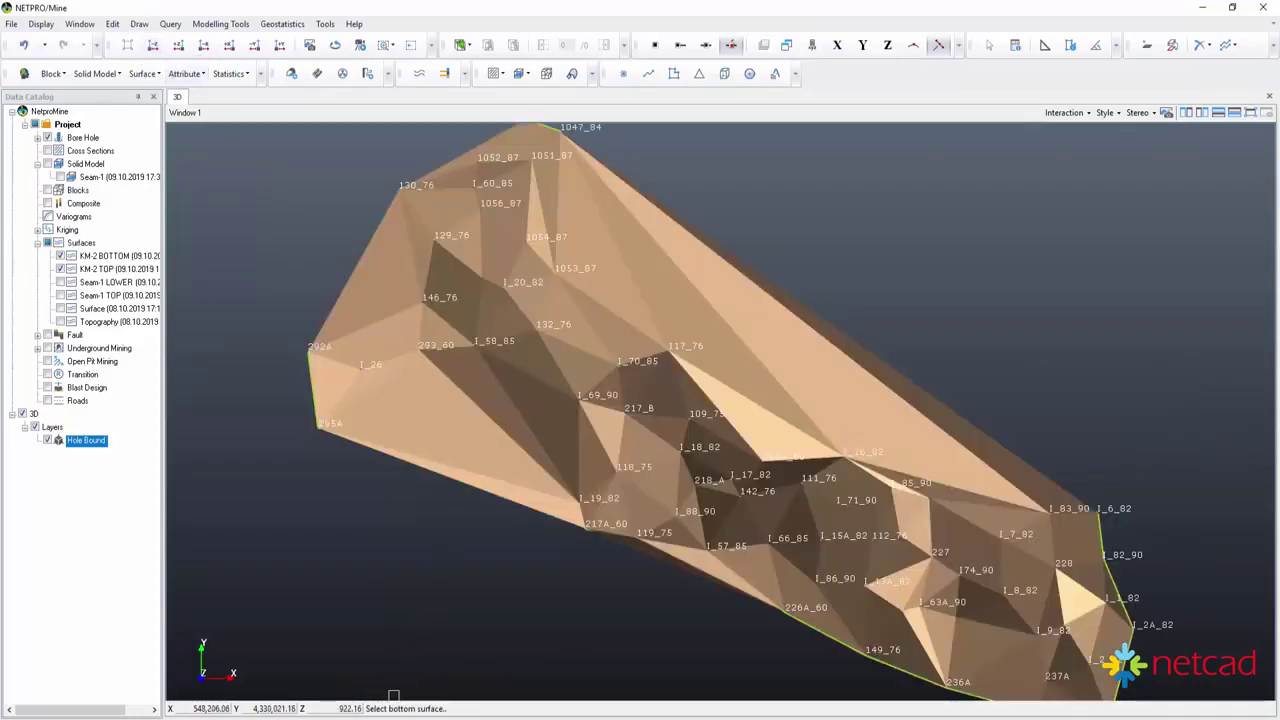
{"action": "left_click", "coordinate": [178, 46]}
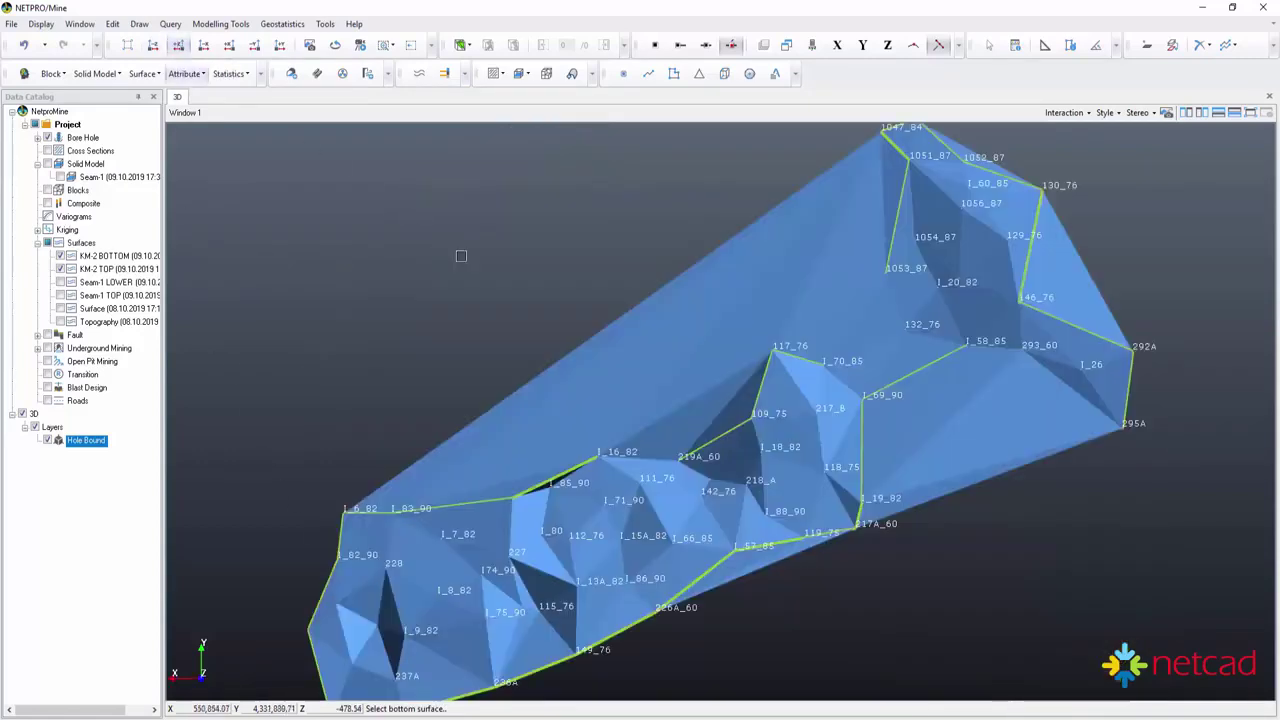
{"action": "left_click", "coordinate": [696, 359]}
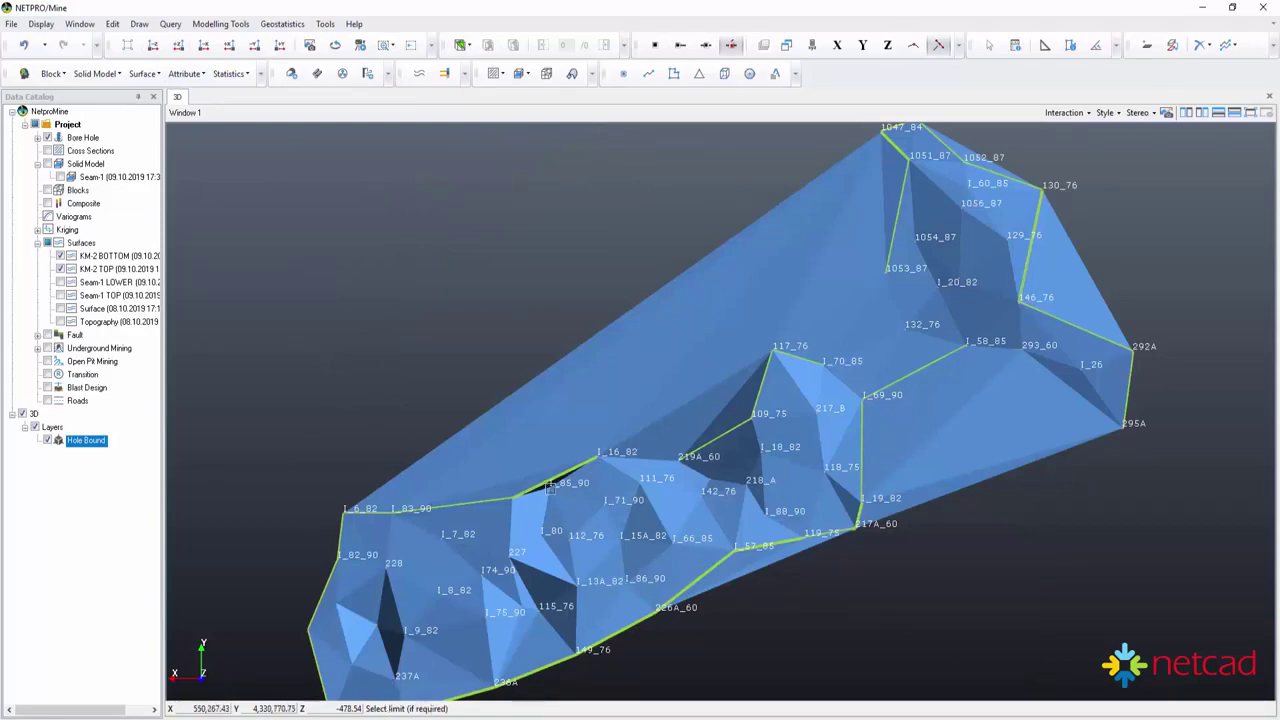
{"action": "left_click", "coordinate": [575, 470]}
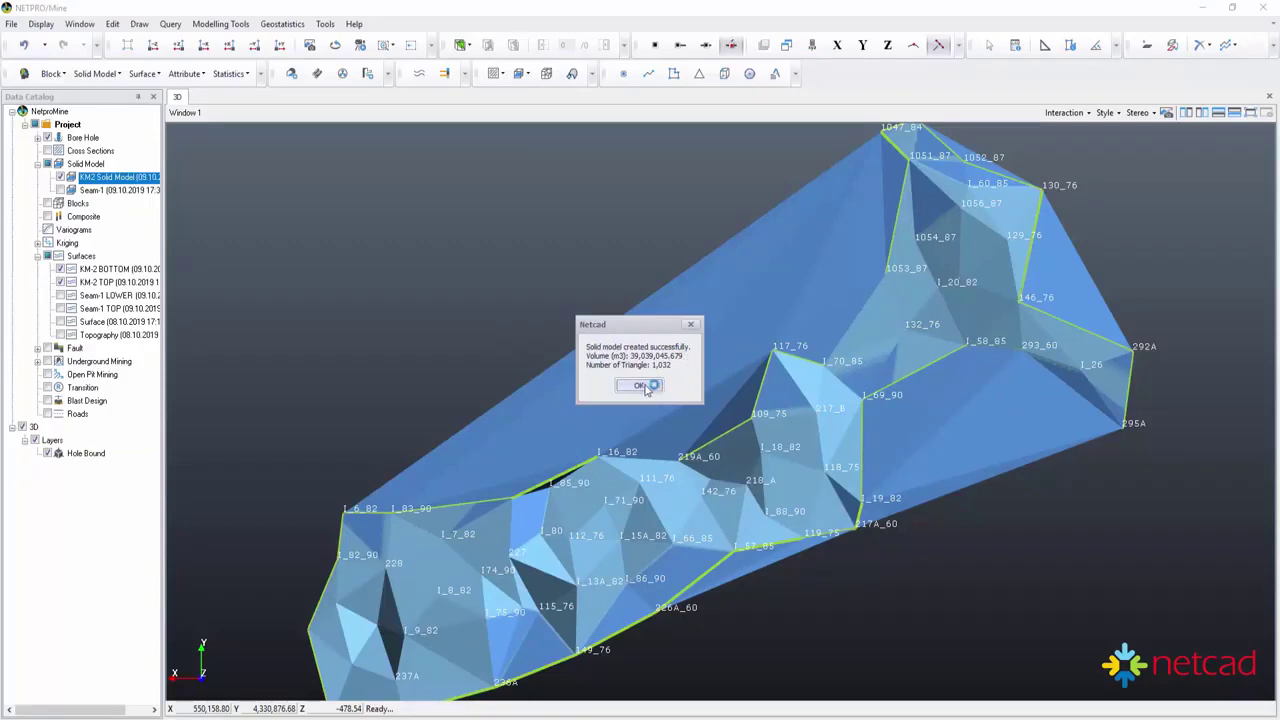
Dismiss the success report, hide KM-2 TOP and KM-2 BOTTOM, and view the boreholes.
{"action": "left_click", "coordinate": [643, 386]}
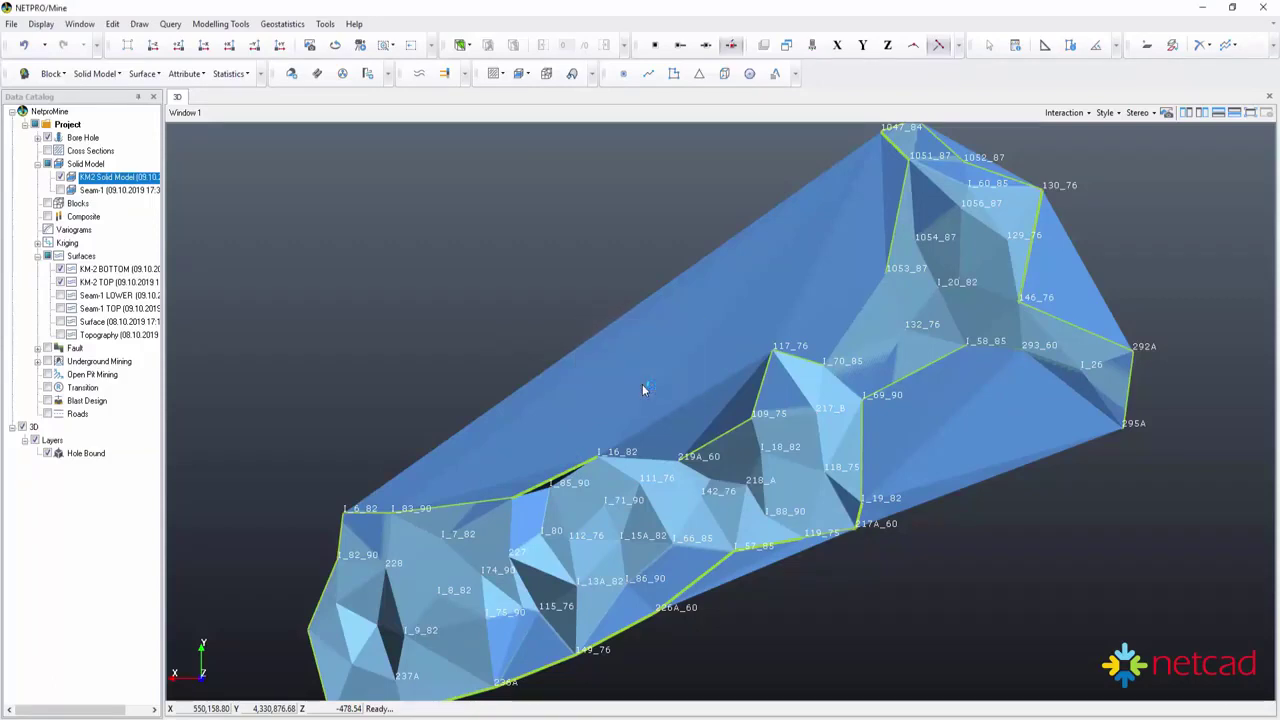
{"action": "left_click", "coordinate": [62, 284]}
{"action": "left_click", "coordinate": [60, 269]}
{"action": "left_click", "coordinate": [115, 269]}
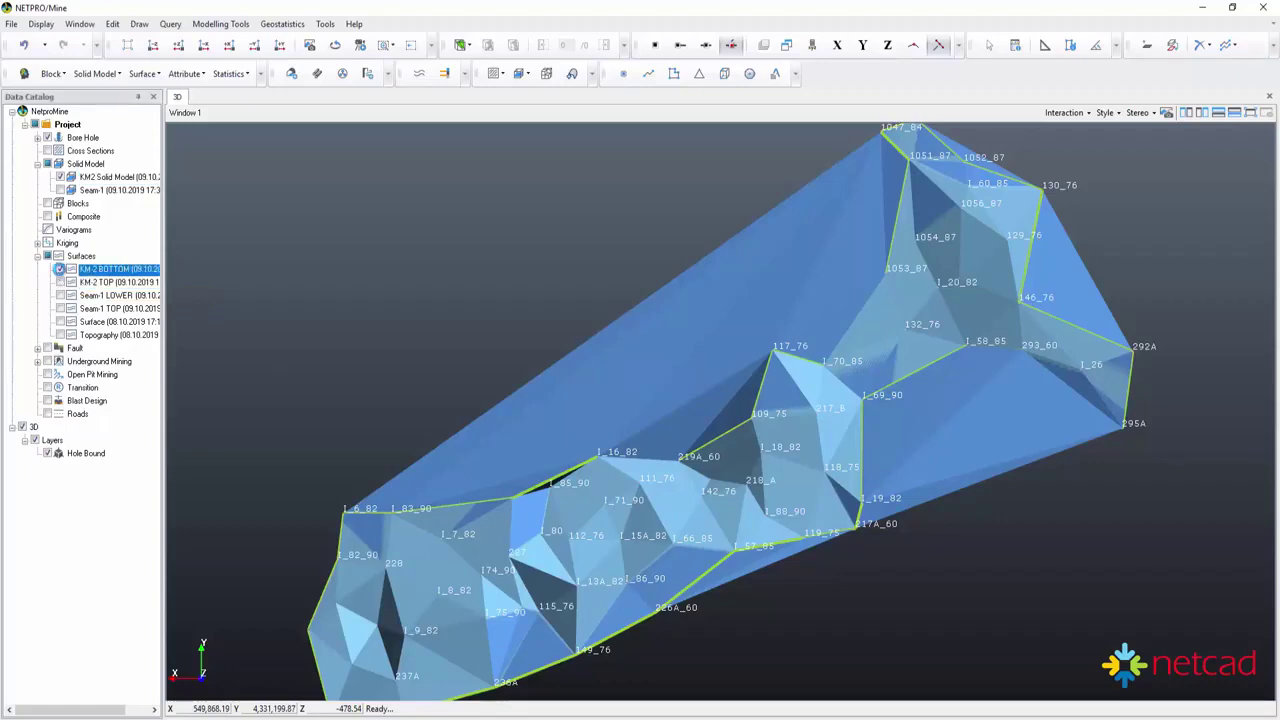
{"action": "mouse_move", "coordinate": [983, 280]}
{"action": "left_mouse_down"}
{"action": "mouse_move", "coordinate": [404, 376]}
{"action": "mouse_move", "coordinate": [149, 392]}
{"action": "mouse_move", "coordinate": [560, 437]}
{"action": "mouse_move", "coordinate": [518, 431]}
{"action": "left_mouse_up"}
{"action": "scroll", "coordinate": [518, 431], "scroll_direction": "up", "scroll_amount": 3}
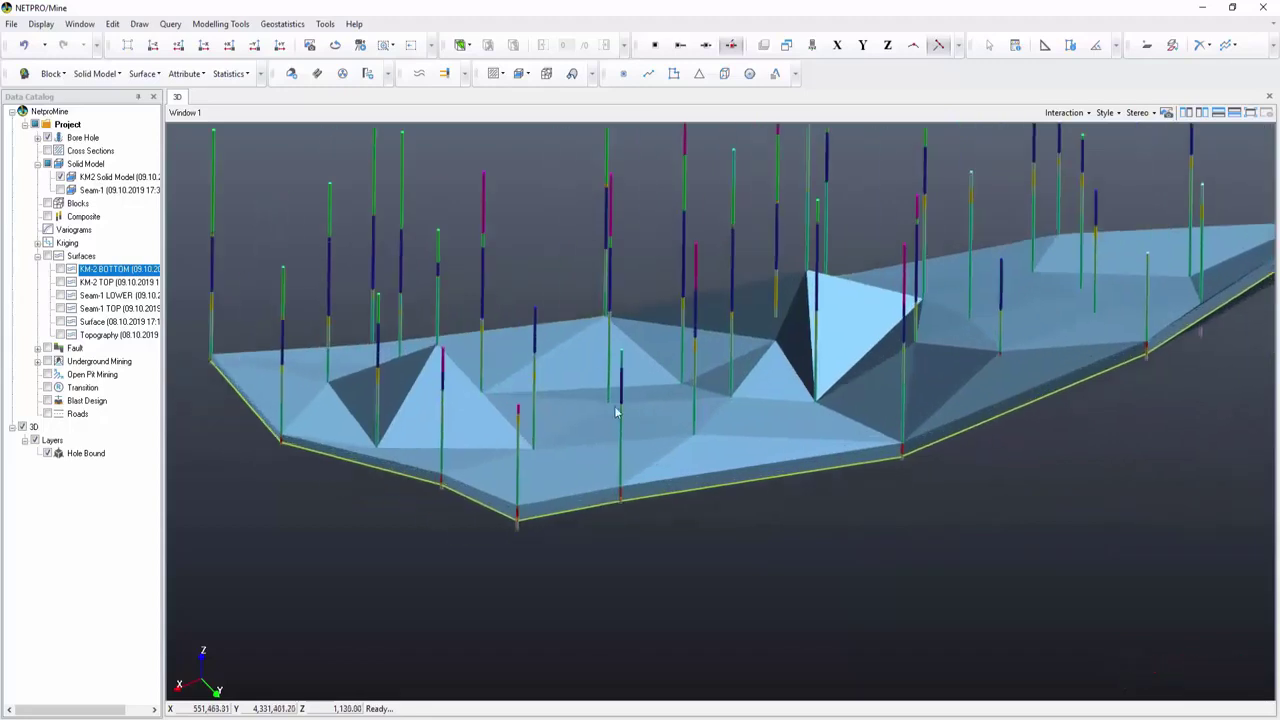
{"action": "scroll", "coordinate": [706, 469], "scroll_direction": "up", "scroll_amount": 2}
{"action": "scroll", "coordinate": [705, 472], "scroll_direction": "up", "scroll_amount": 2}
{"action": "scroll", "coordinate": [705, 471], "scroll_direction": "up", "scroll_amount": 2}
{"action": "middle_click_drag", "start_coordinate": [705, 471], "coordinate": [661, 462]}
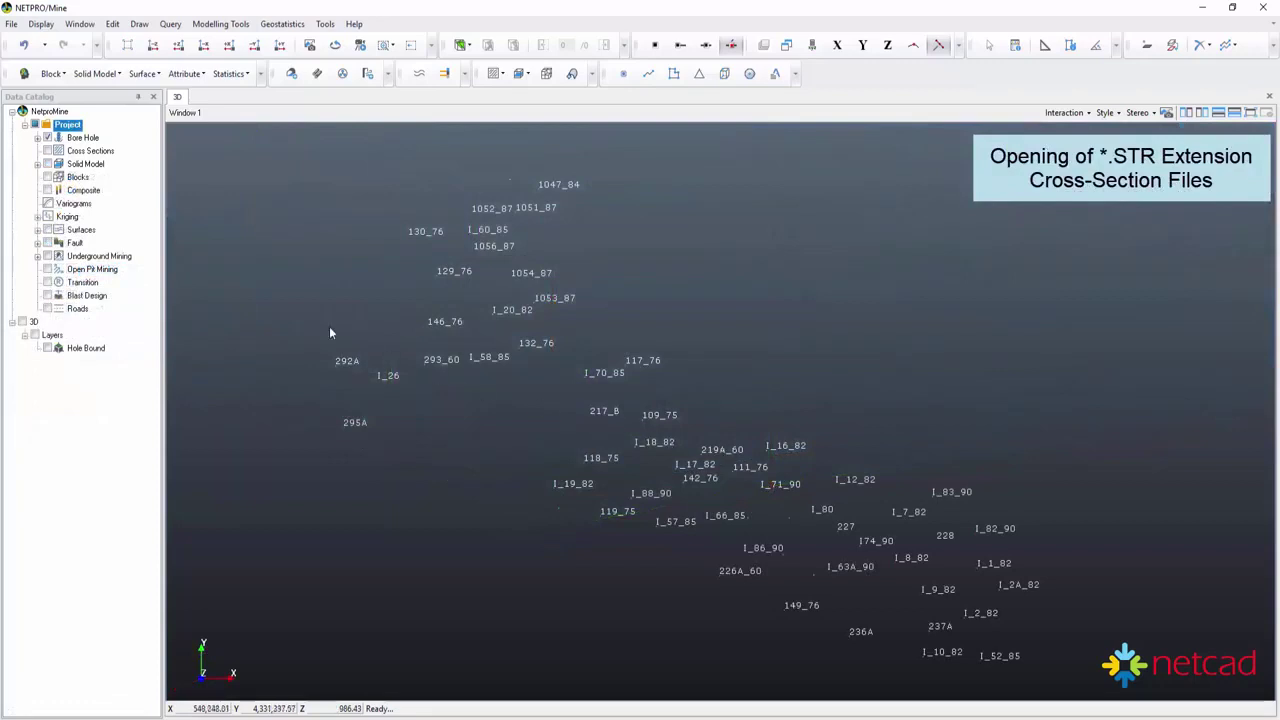
Add a cross-section group named Group1 under Cross Sections.
{"action": "left_click", "coordinate": [88, 152]}
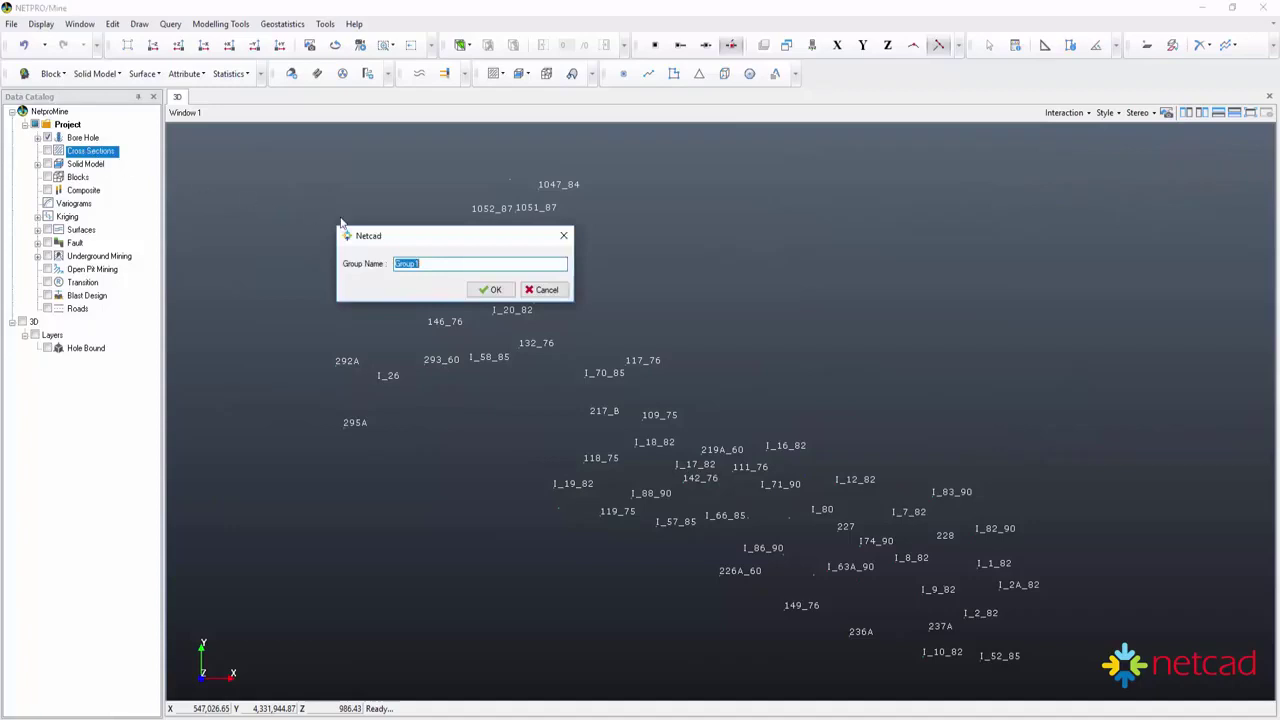
{"action": "left_click", "coordinate": [490, 289]}
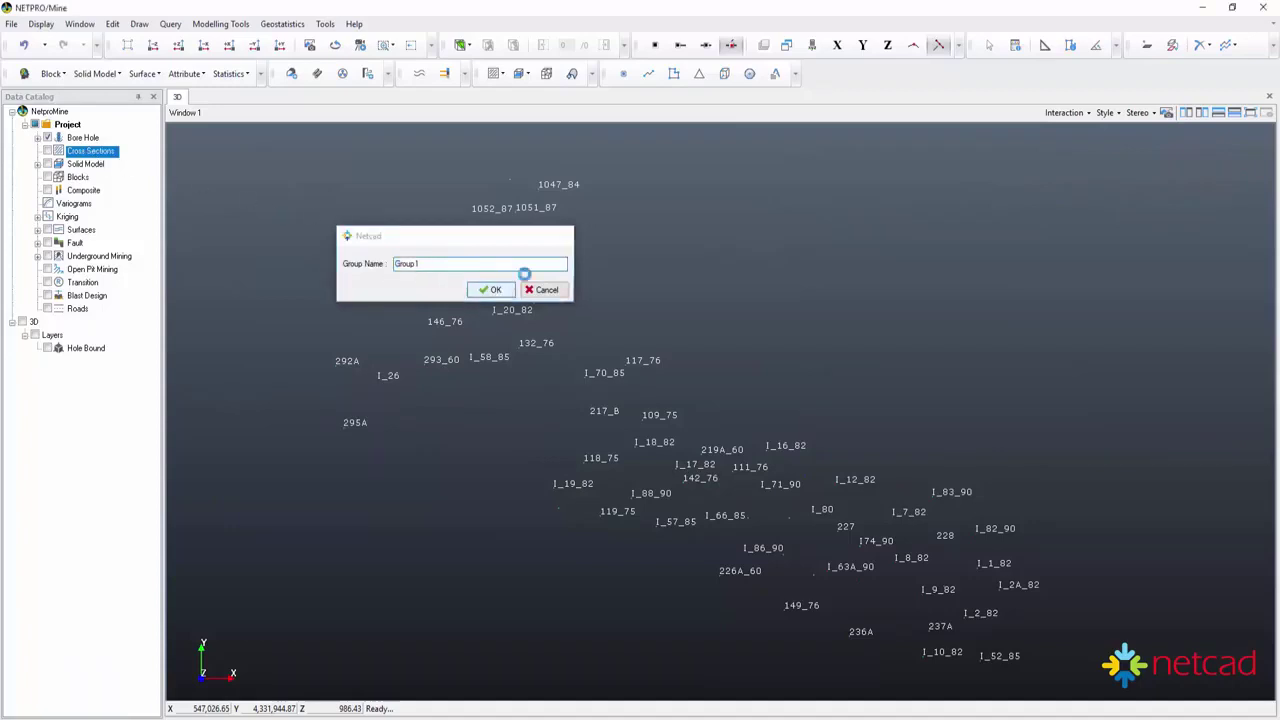
{"action": "left_click", "coordinate": [37, 152]}
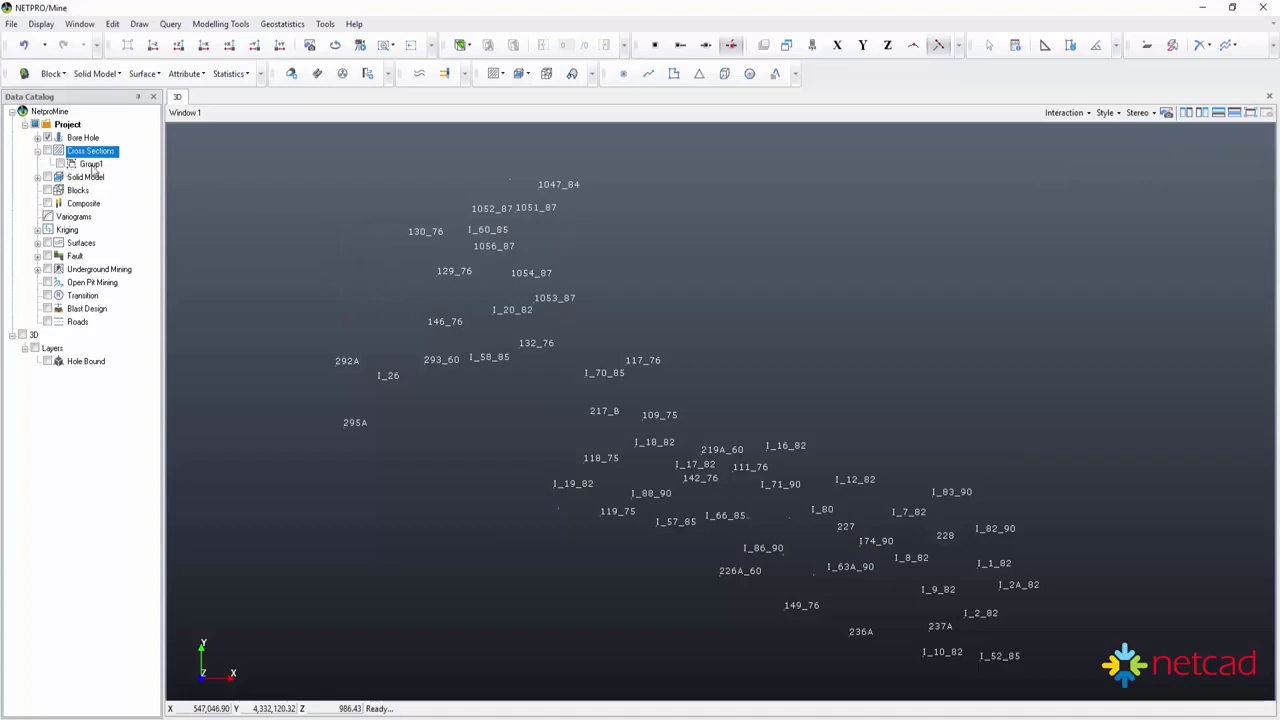
Read 1.STR, 2.STR and 3.STR from the DATA folder into Group1.
{"action": "left_click", "coordinate": [91, 165]}
{"action": "right_click", "coordinate": [91, 165]}
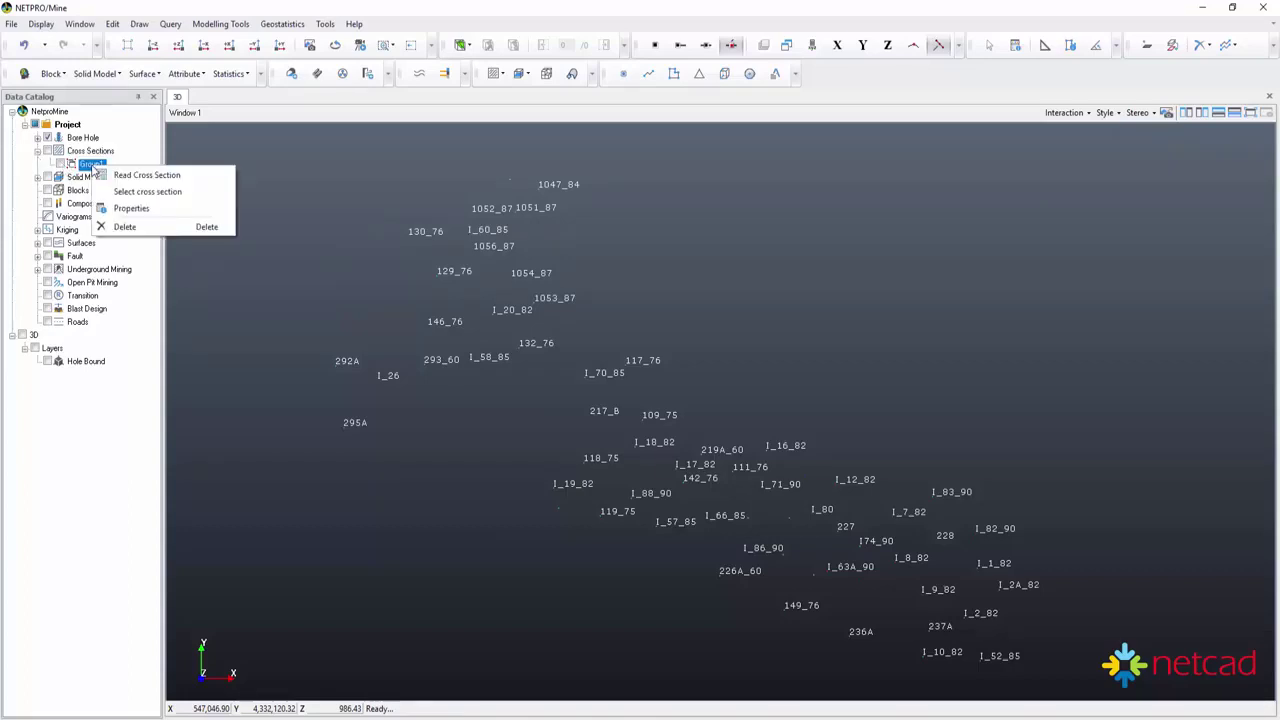
{"action": "left_click", "coordinate": [208, 176]}
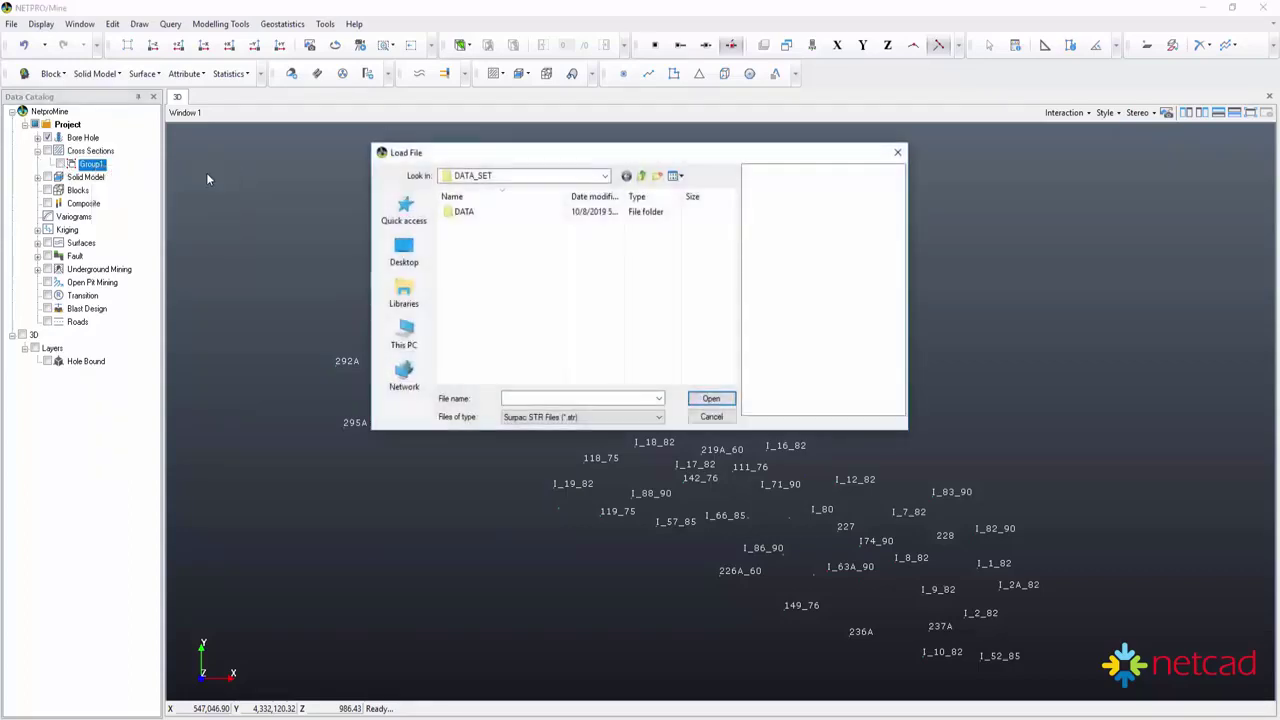
{"action": "double_click", "coordinate": [465, 211]}
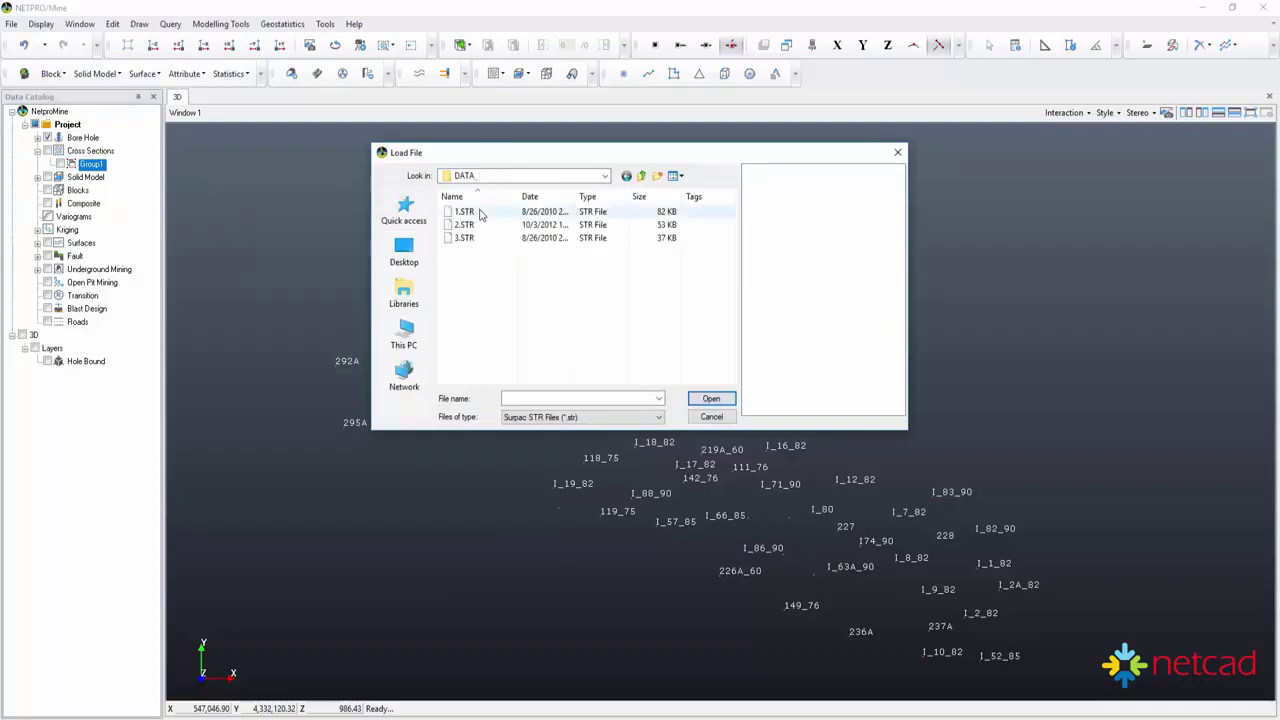
{"action": "left_click_drag", "start_coordinate": [456, 260], "coordinate": [515, 195]}
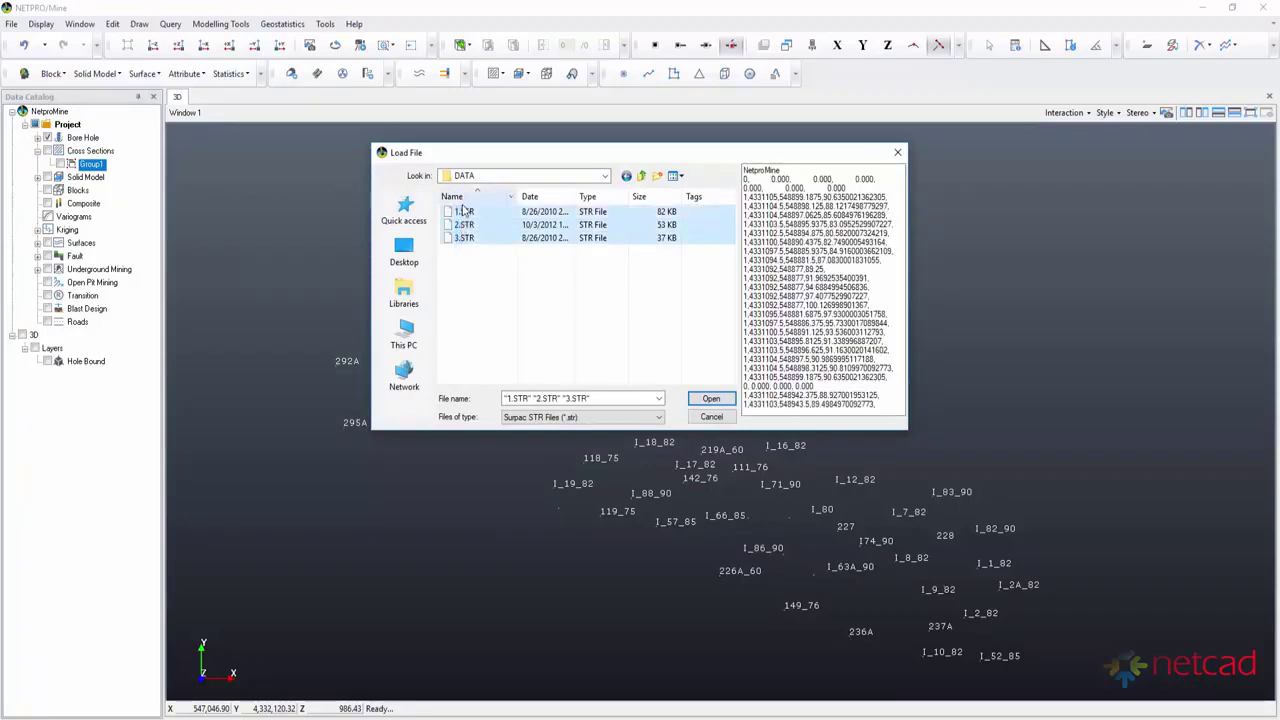
{"action": "left_click", "coordinate": [712, 399]}
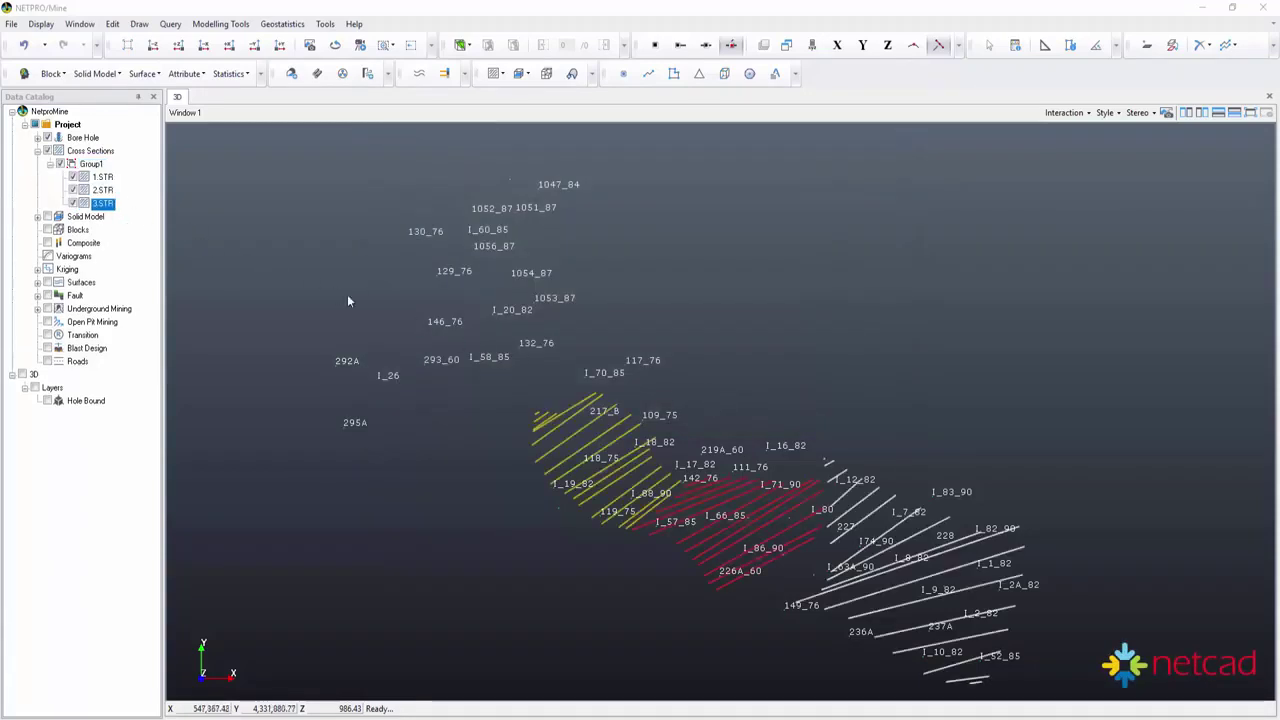
Pan, tilt and zoom to an oblique side view of Group1's cross sections among the boreholes.
{"action": "middle_click_drag", "start_coordinate": [711, 504], "coordinate": [569, 400]}
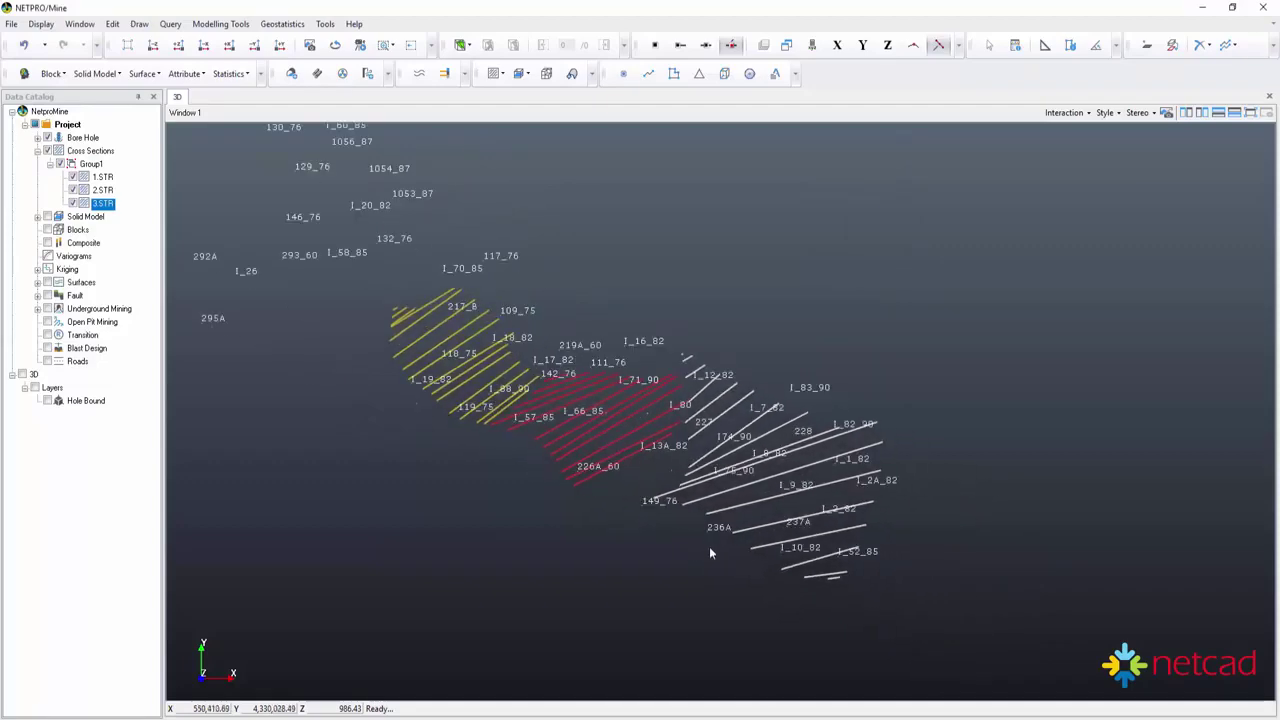
{"action": "left_click_drag", "start_coordinate": [709, 546], "coordinate": [740, 337]}
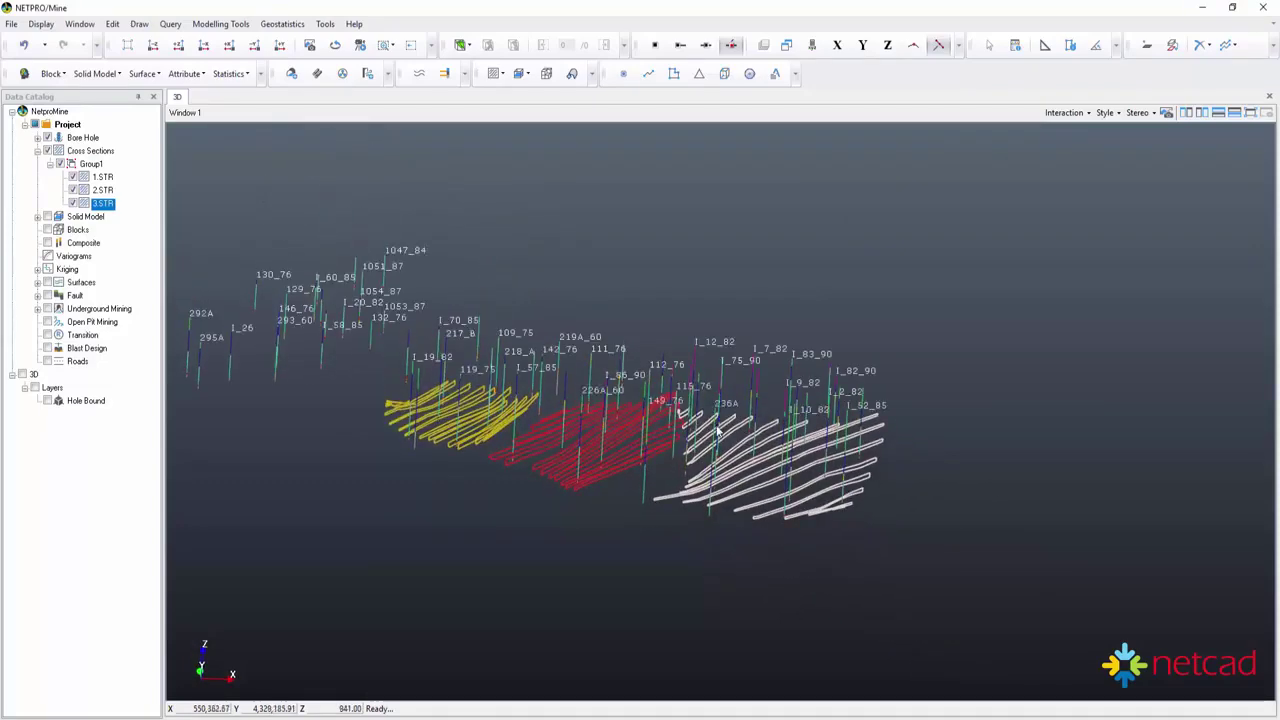
{"action": "scroll", "coordinate": [663, 366], "scroll_direction": "up", "scroll_amount": 3}
{"action": "scroll", "coordinate": [646, 300], "scroll_direction": "up", "scroll_amount": 3}
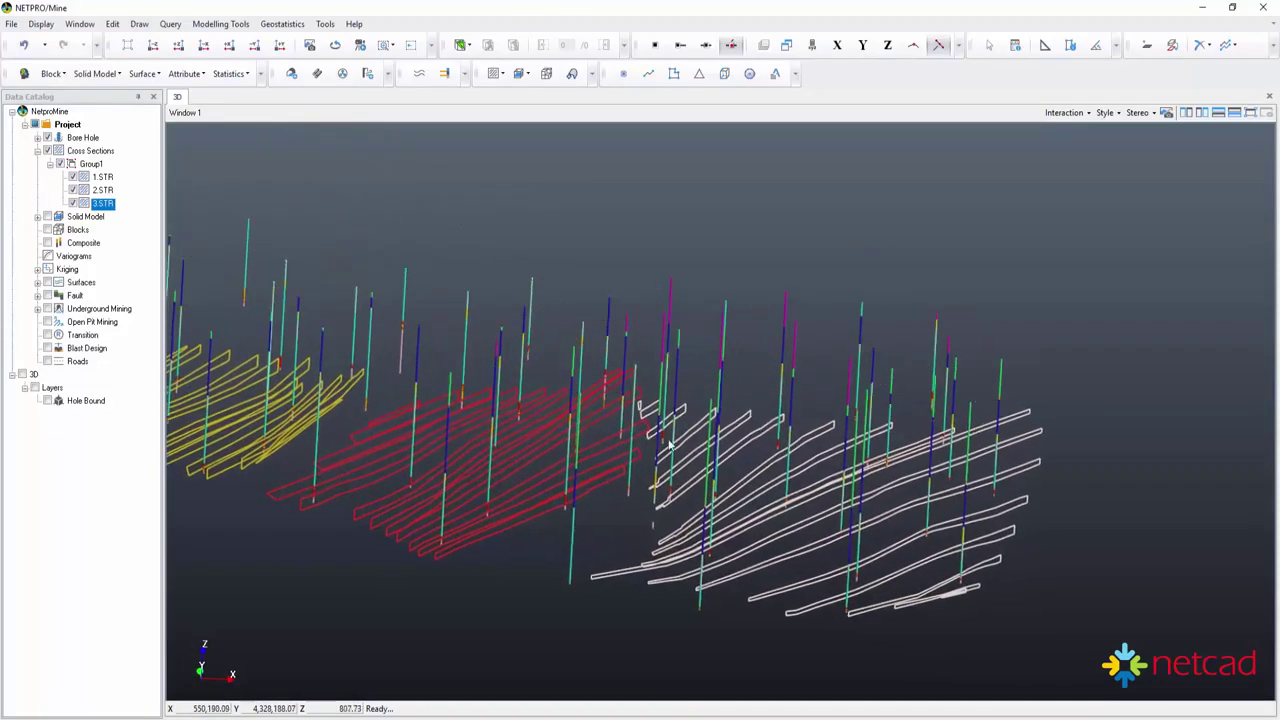
{"action": "middle_click_drag", "start_coordinate": [670, 445], "coordinate": [1037, 524]}
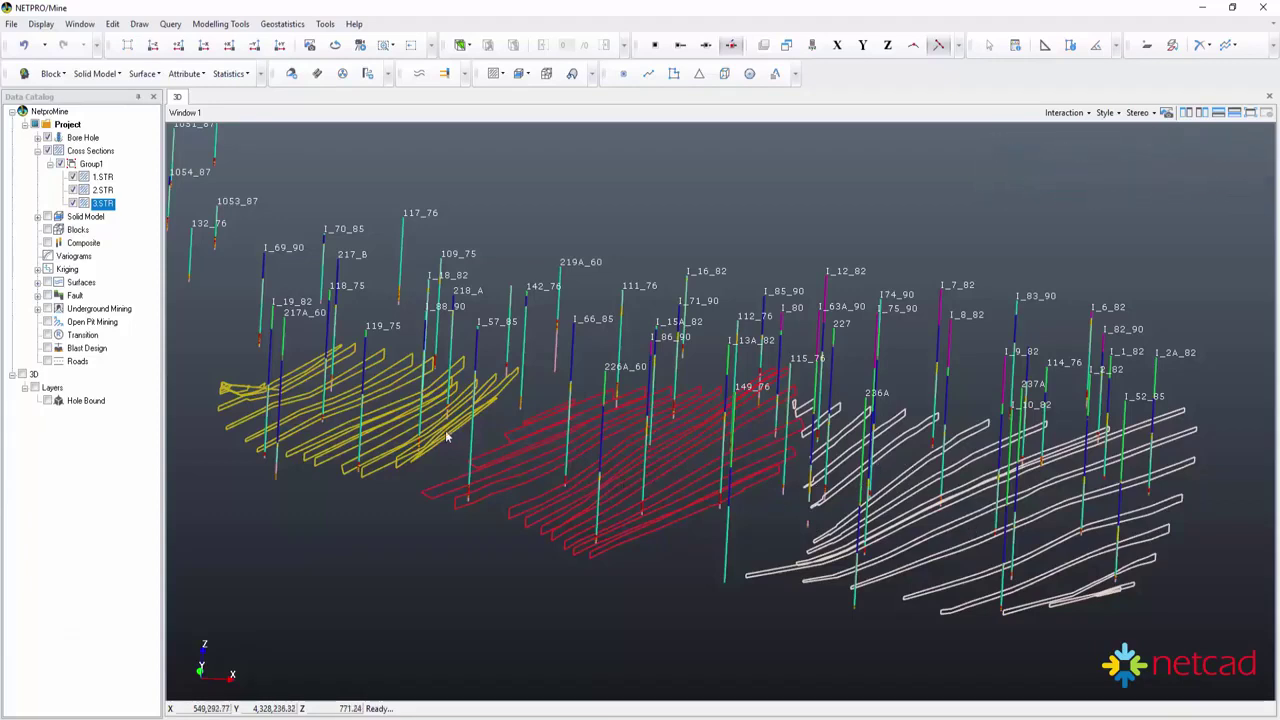
Create a solid model from the 1.STR cross-section set and rotate the view around it.
{"action": "left_click", "coordinate": [103, 177]}
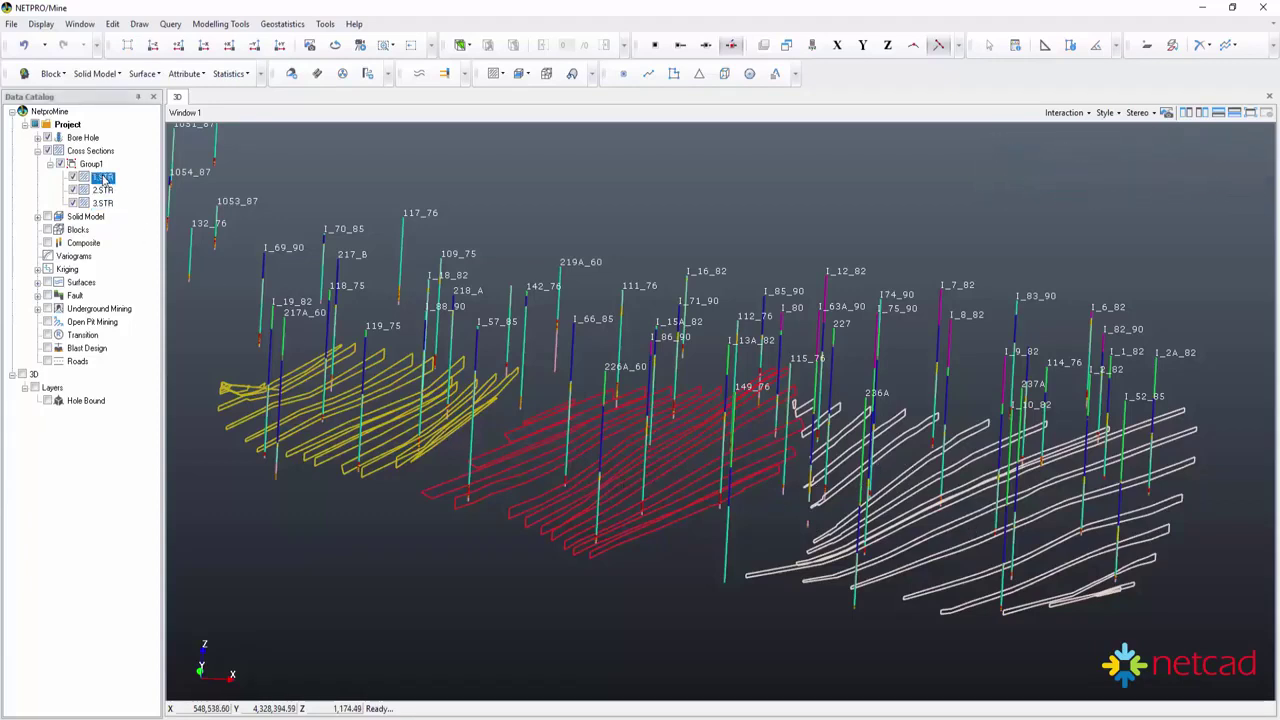
{"action": "right_click", "coordinate": [108, 178]}
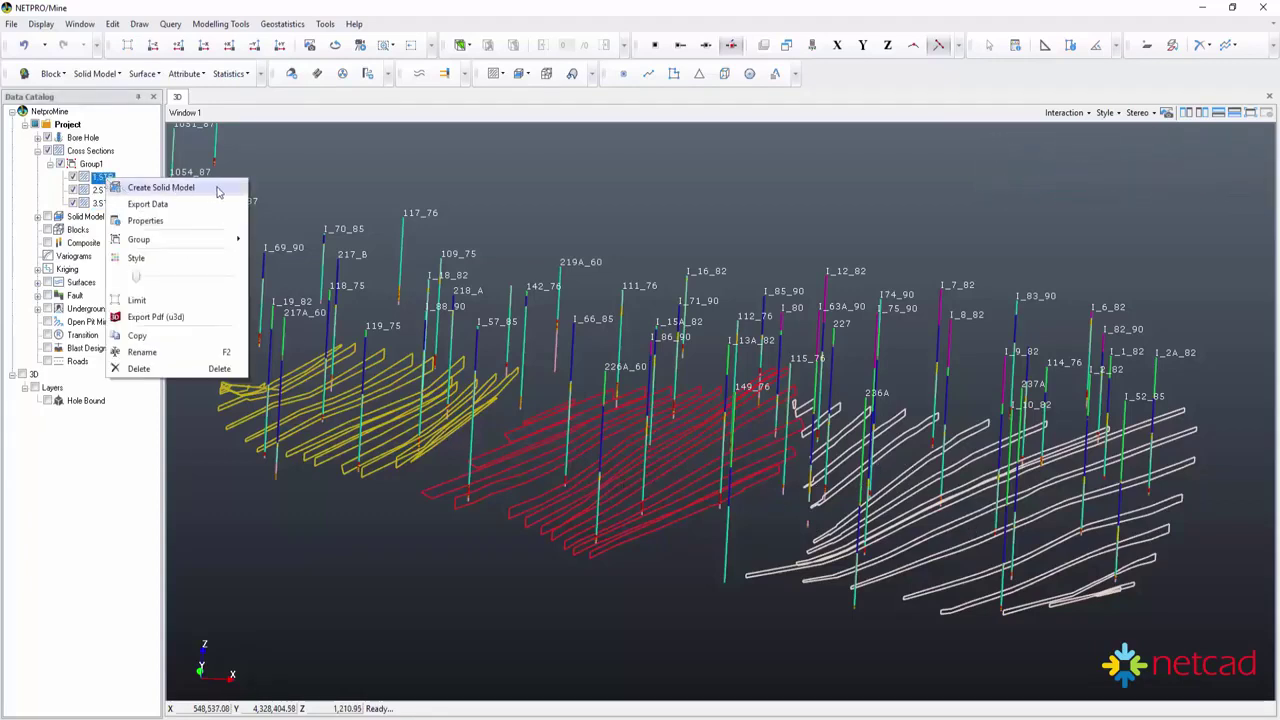
{"action": "left_click", "coordinate": [218, 189]}
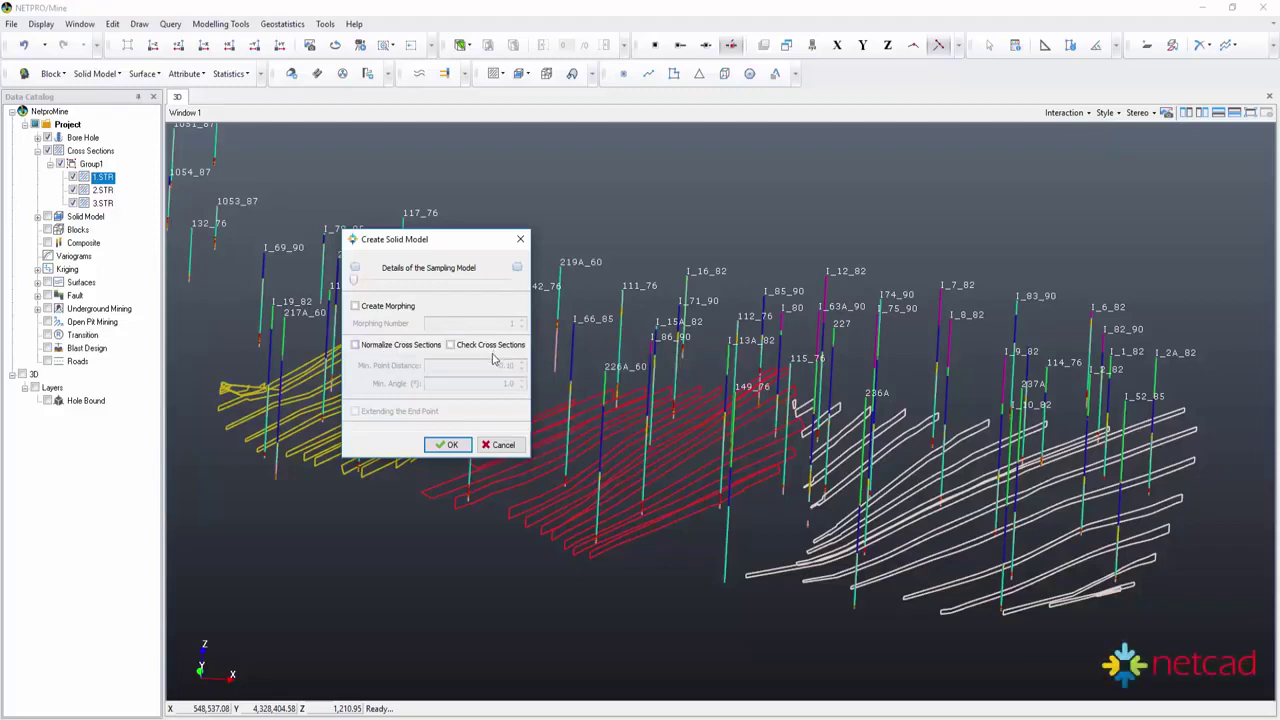
{"action": "left_click", "coordinate": [450, 446]}
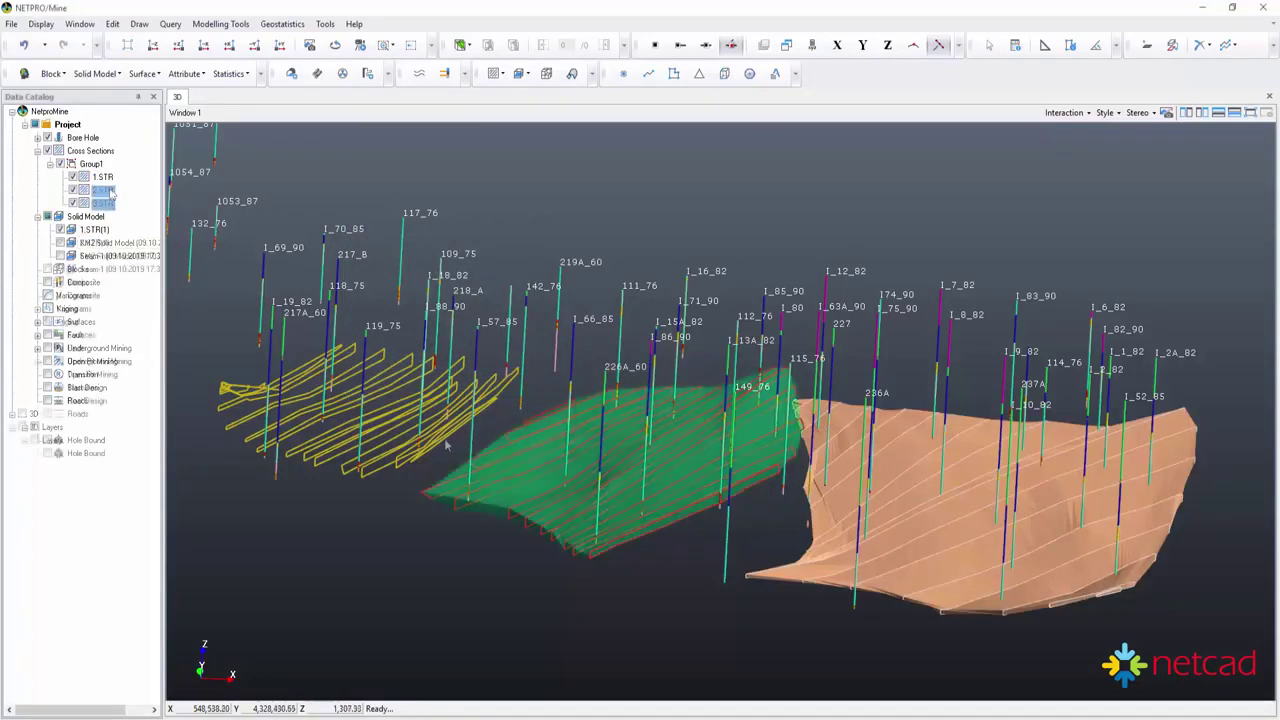
{"action": "mouse_move", "coordinate": [440, 553]}
{"action": "left_mouse_down"}
{"action": "mouse_move", "coordinate": [816, 455]}
{"action": "mouse_move", "coordinate": [966, 622]}
{"action": "left_mouse_up"}
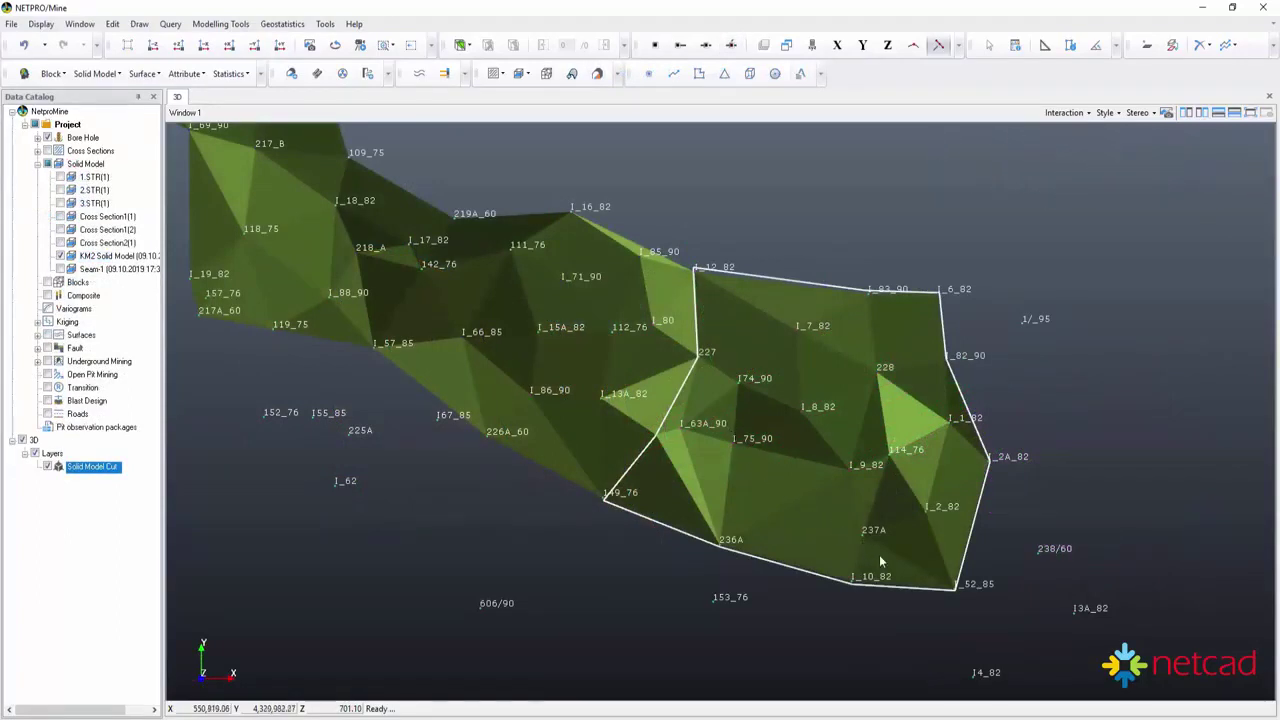
Orbit the view to an oblique side angle showing the drillholes through the KM2 solid.
{"action": "mouse_move", "coordinate": [862, 512]}
{"action": "left_mouse_down"}
{"action": "mouse_move", "coordinate": [866, 451]}
{"action": "mouse_move", "coordinate": [935, 313]}
{"action": "left_mouse_up"}
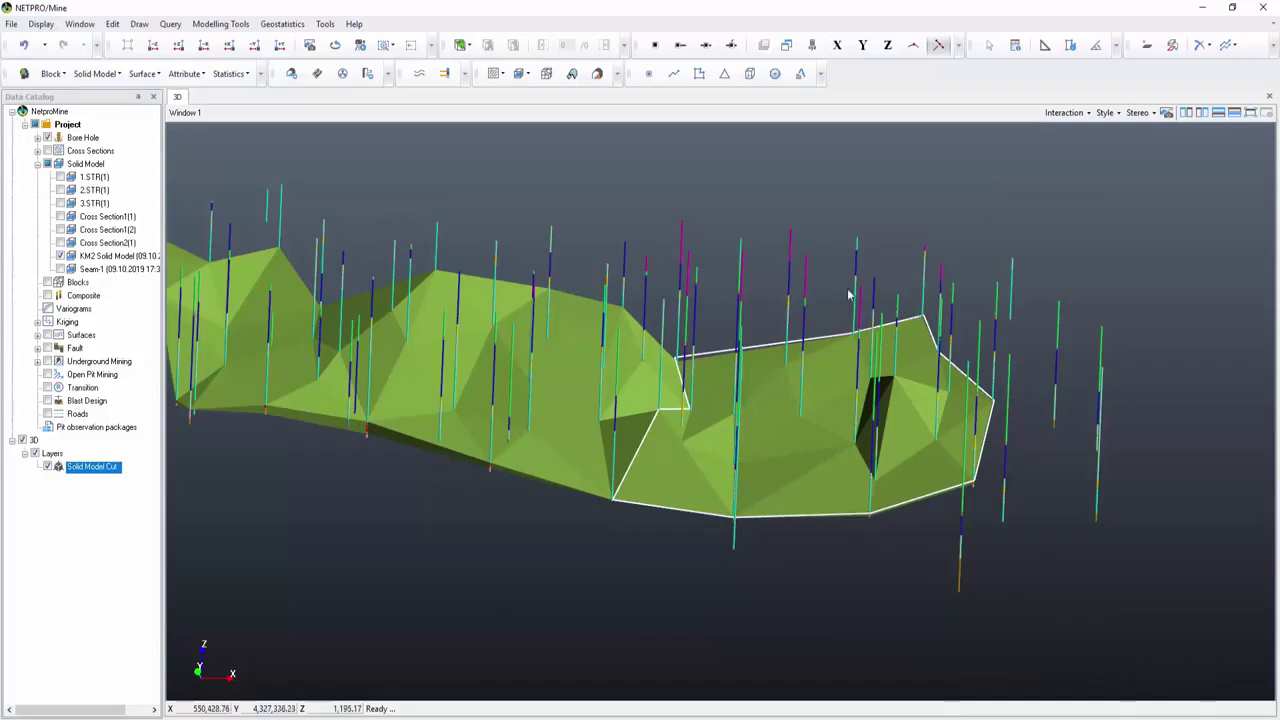
Start Cut Solid Model with the 'Solid Model All Points' filter and output layer 'Cut solid Model'.
{"action": "left_click", "coordinate": [110, 75]}
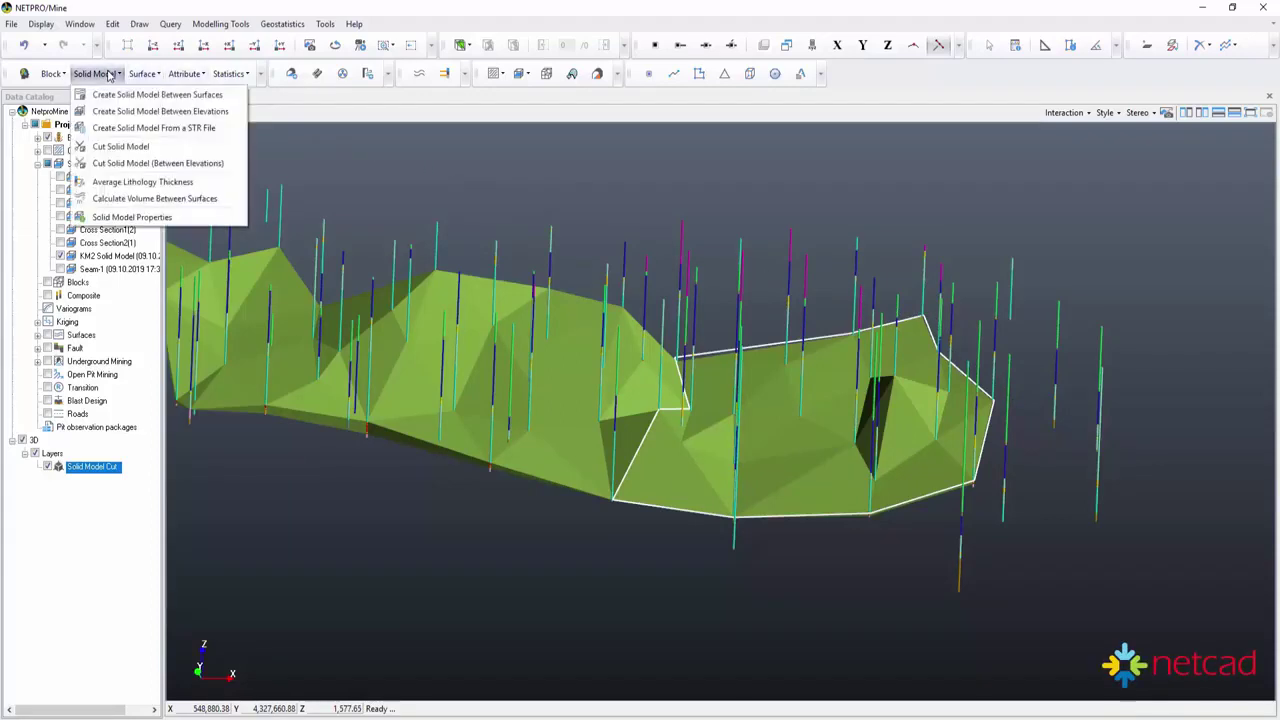
{"action": "left_click", "coordinate": [132, 147]}
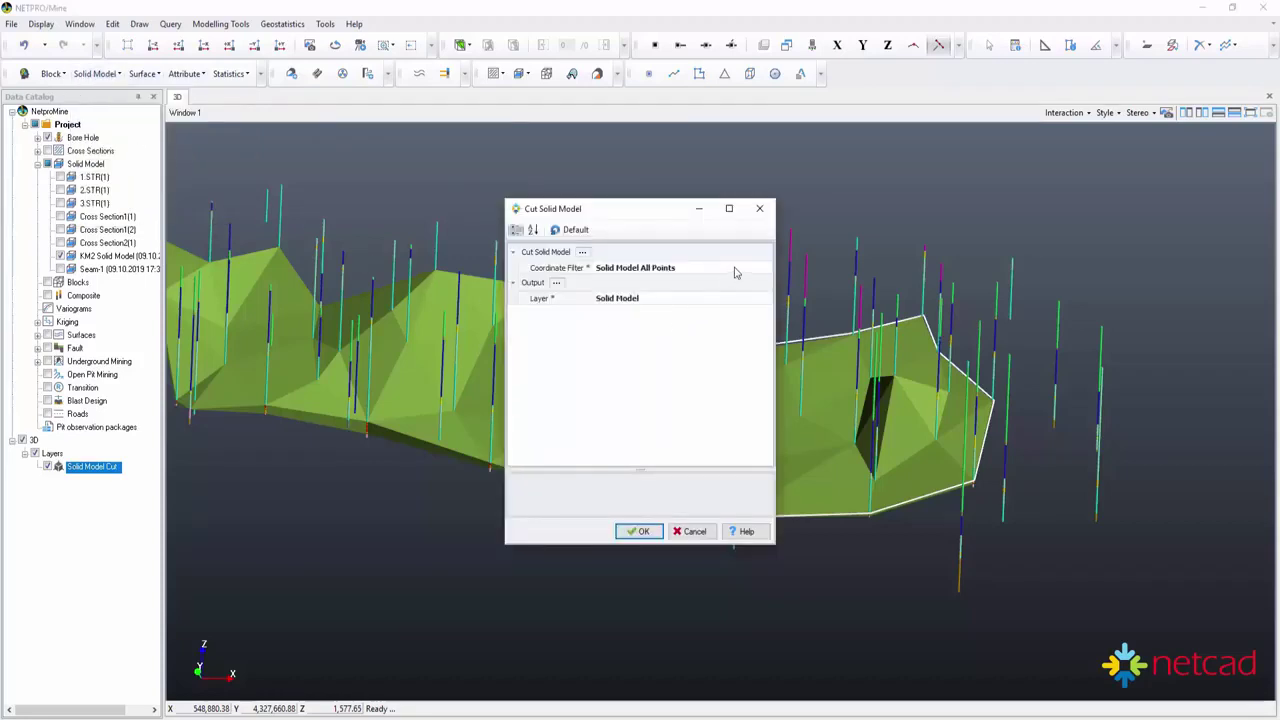
{"action": "left_click", "coordinate": [740, 269]}
{"action": "left_click", "coordinate": [766, 270]}
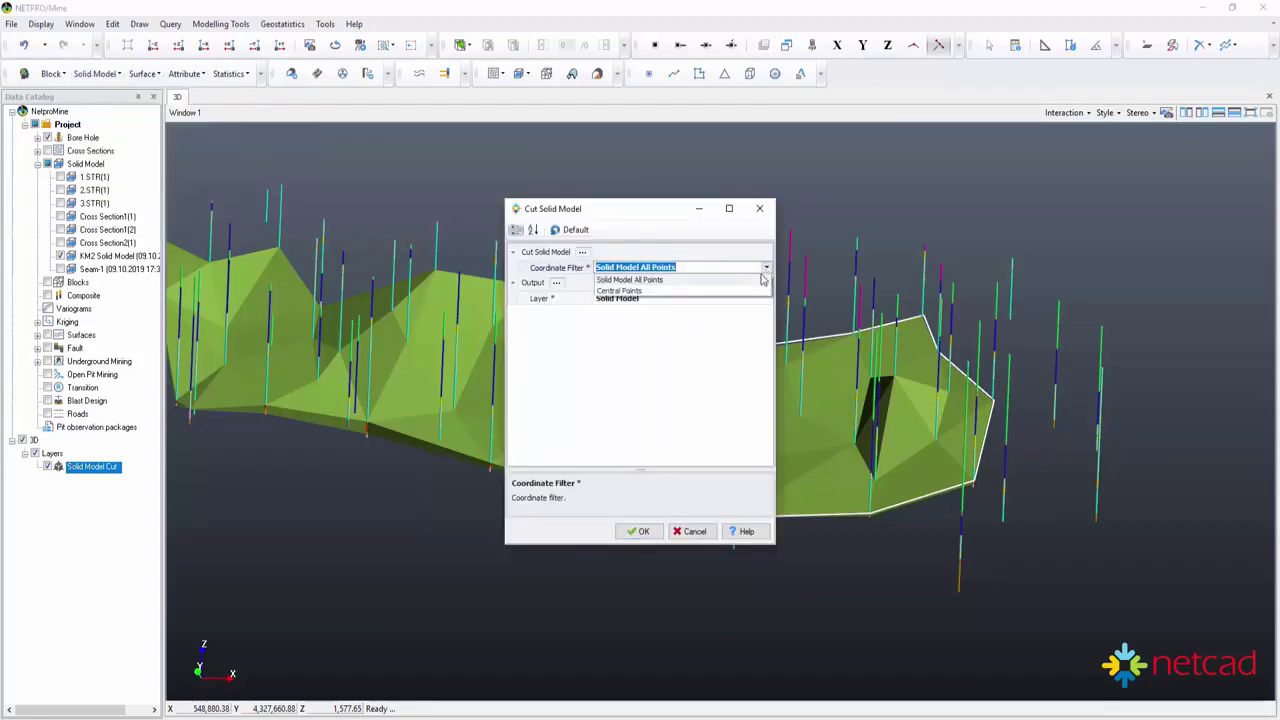
{"action": "left_click", "coordinate": [752, 284]}
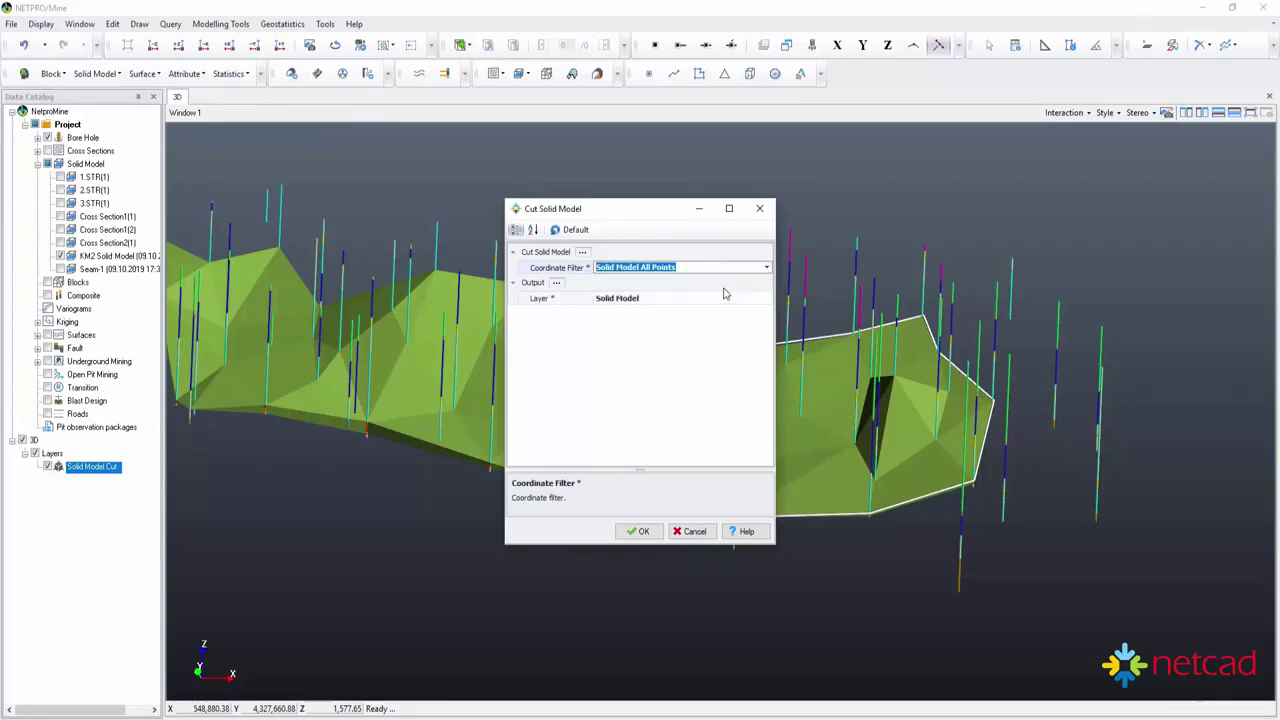
{"action": "left_click", "coordinate": [657, 302]}
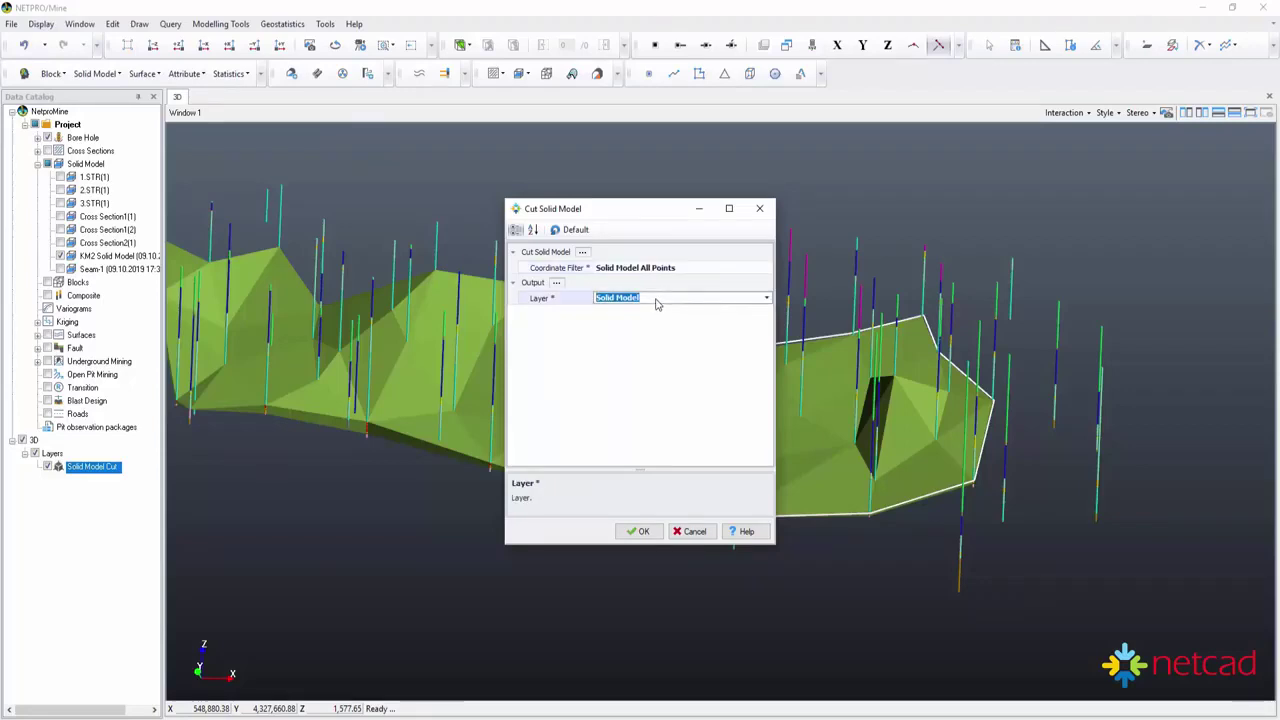
{"action": "type", "text": "C"}
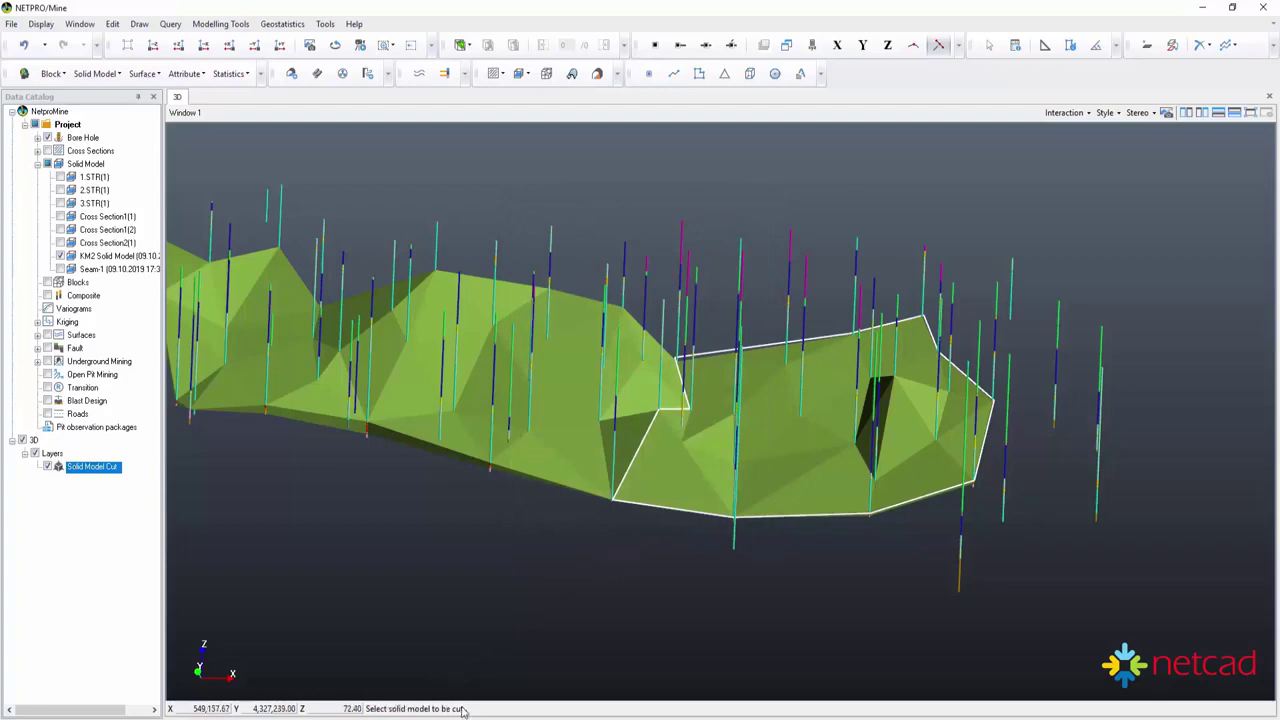
Cut the KM2 solid with the white polygon, giving 10,070,897.692 m³ and 304 triangles.
{"action": "left_click", "coordinate": [699, 449]}
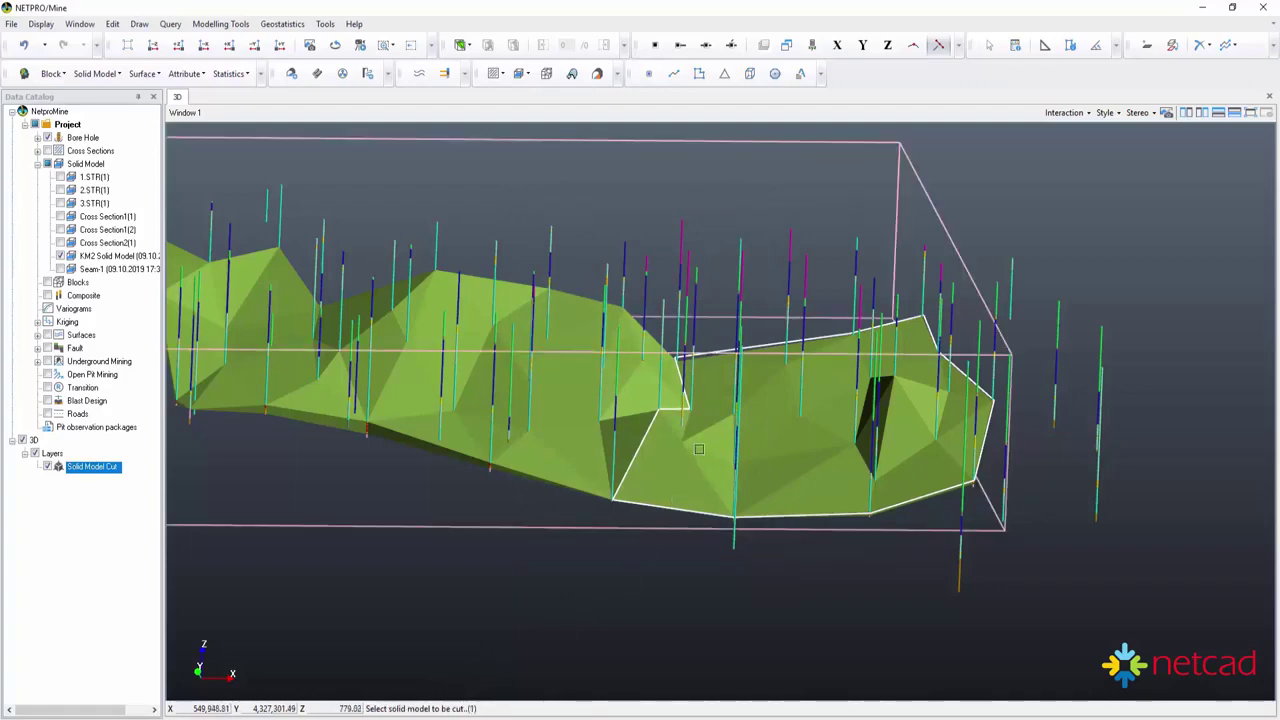
{"action": "right_click", "coordinate": [699, 449]}
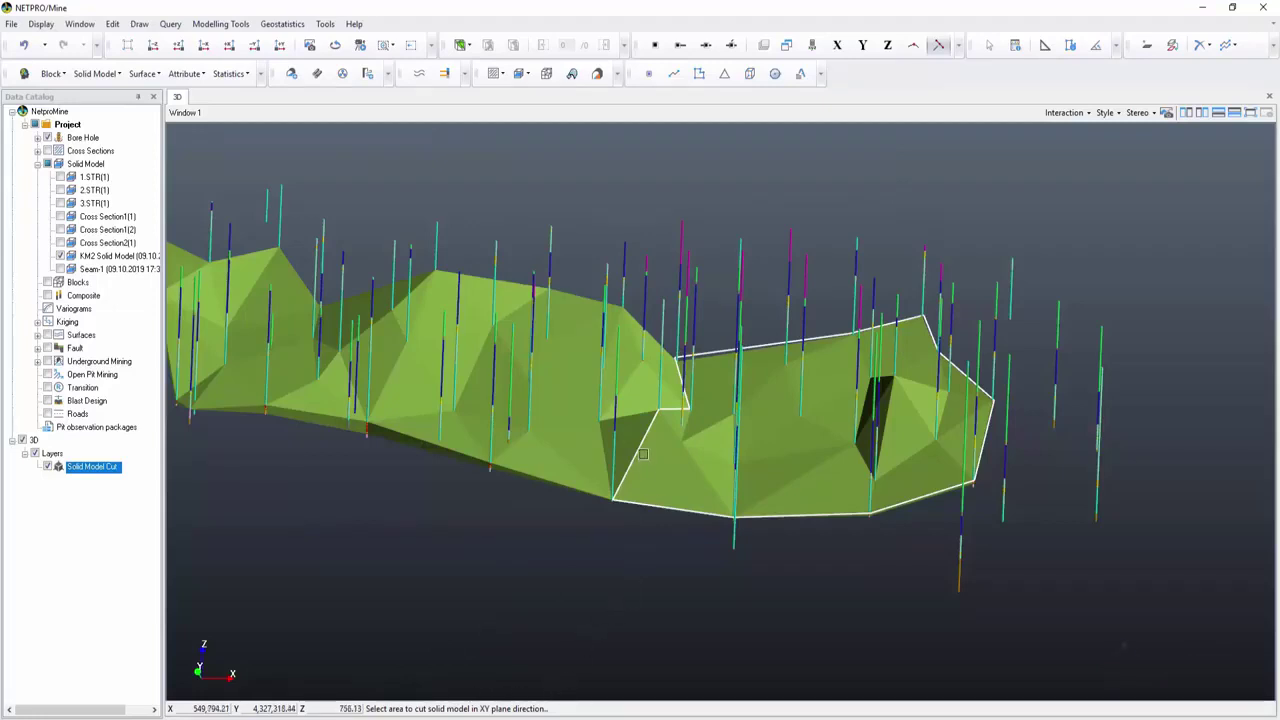
{"action": "key", "text": "Escape"}
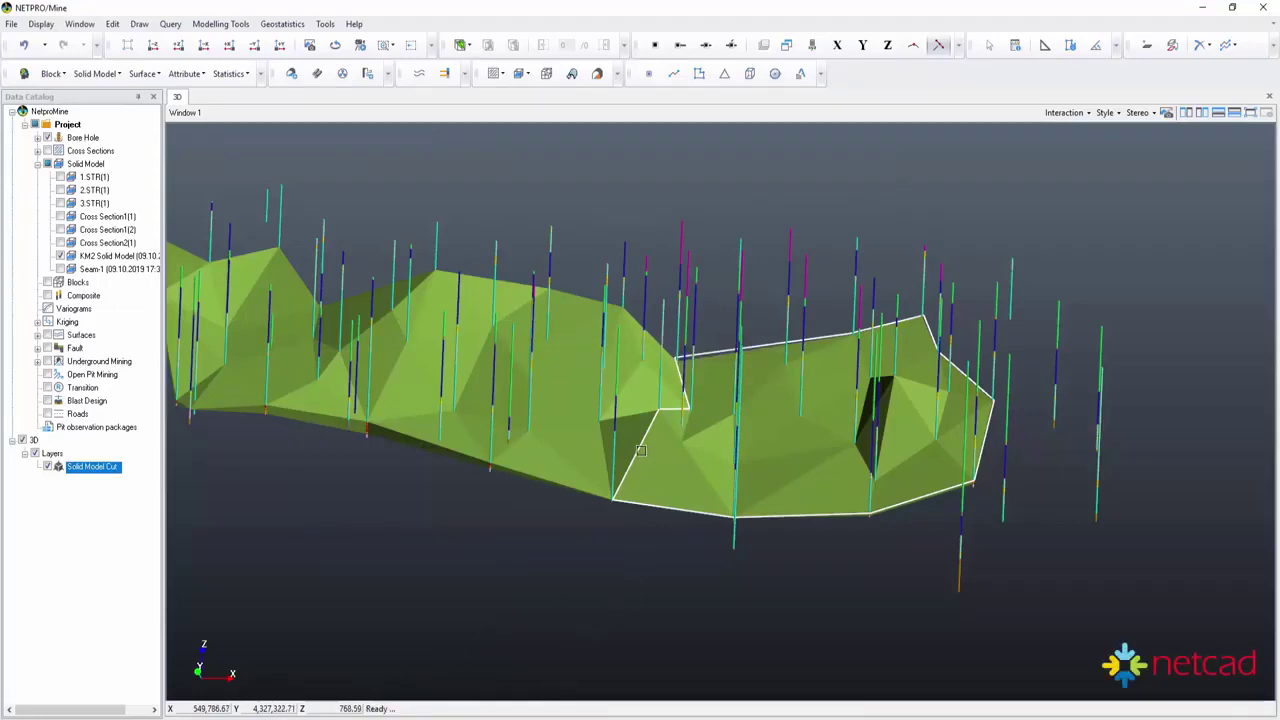
{"action": "left_click", "coordinate": [641, 451]}
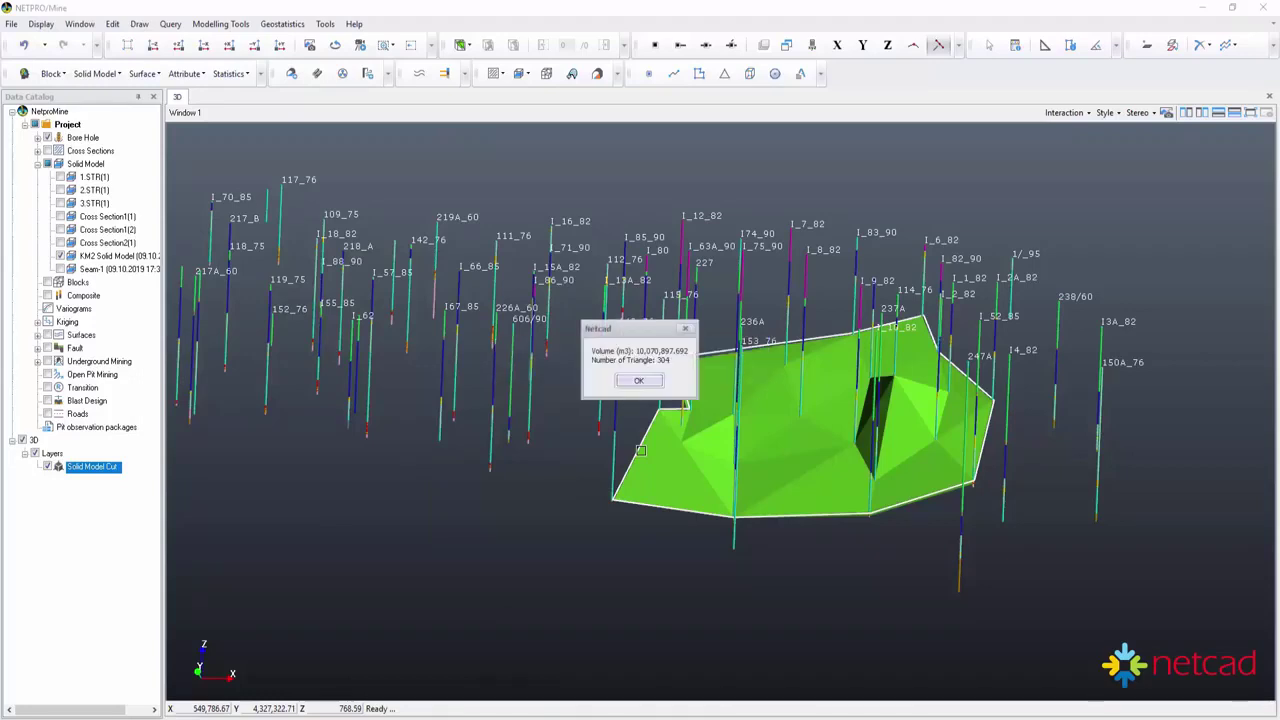
{"action": "left_click", "coordinate": [638, 383]}
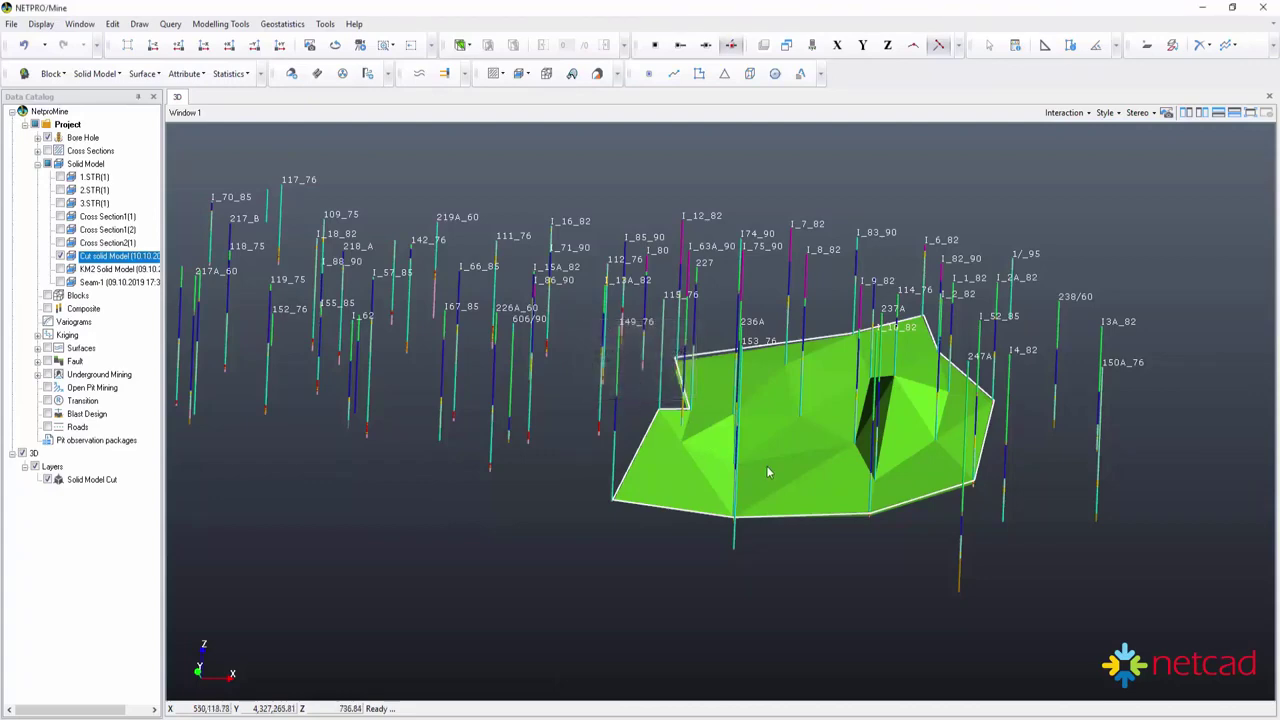
{"action": "mouse_move", "coordinate": [954, 482]}
{"action": "middle_mouse_down"}
{"action": "mouse_move", "coordinate": [657, 455]}
{"action": "mouse_move", "coordinate": [514, 528]}
{"action": "mouse_move", "coordinate": [920, 469]}
{"action": "mouse_move", "coordinate": [770, 479]}
{"action": "mouse_move", "coordinate": [872, 489]}
{"action": "mouse_move", "coordinate": [792, 500]}
{"action": "mouse_move", "coordinate": [805, 549]}
{"action": "mouse_move", "coordinate": [829, 357]}
{"action": "mouse_move", "coordinate": [854, 281]}
{"action": "mouse_move", "coordinate": [763, 381]}
{"action": "mouse_move", "coordinate": [691, 400]}
{"action": "mouse_move", "coordinate": [686, 471]}
{"action": "mouse_move", "coordinate": [688, 412]}
{"action": "mouse_move", "coordinate": [754, 443]}
{"action": "middle_mouse_up"}
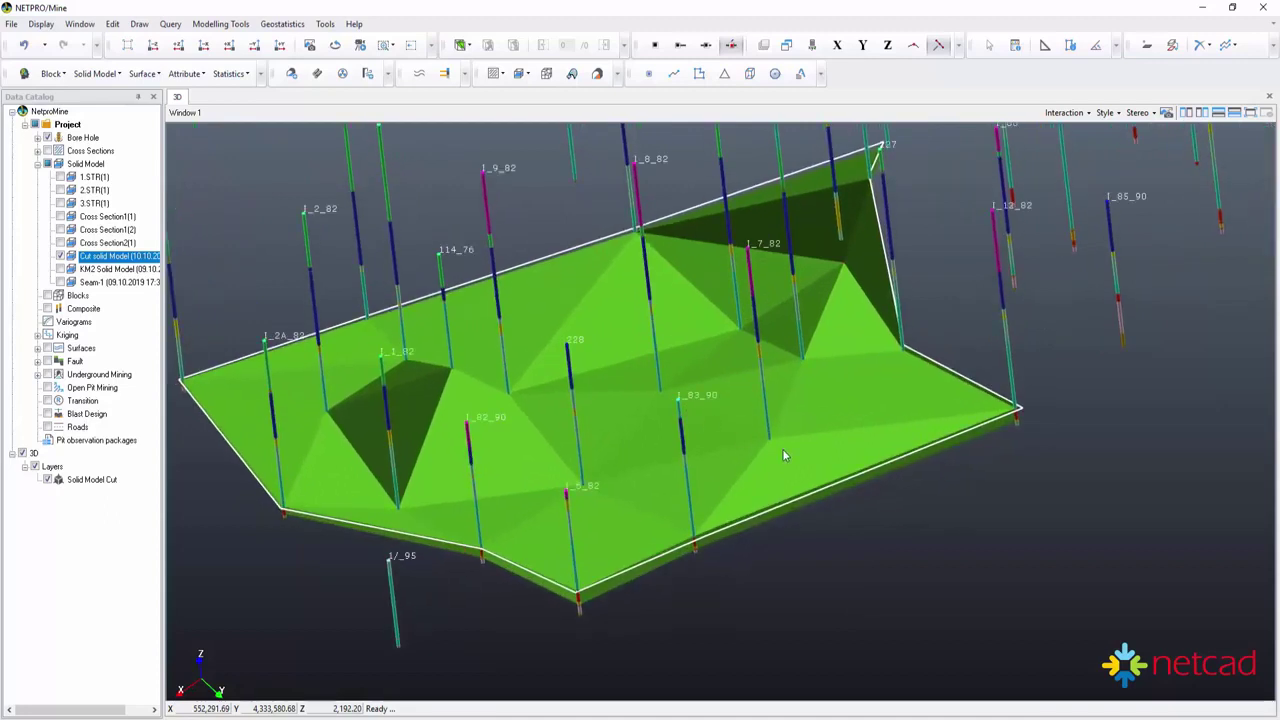
Zoom and tilt to show the gap between the KM-2 TOP and KM-2 BOTTOM surfaces.
{"action": "scroll", "coordinate": [787, 450], "scroll_direction": "up", "scroll_amount": 2}
{"action": "scroll", "coordinate": [789, 452], "scroll_direction": "up", "scroll_amount": 2}
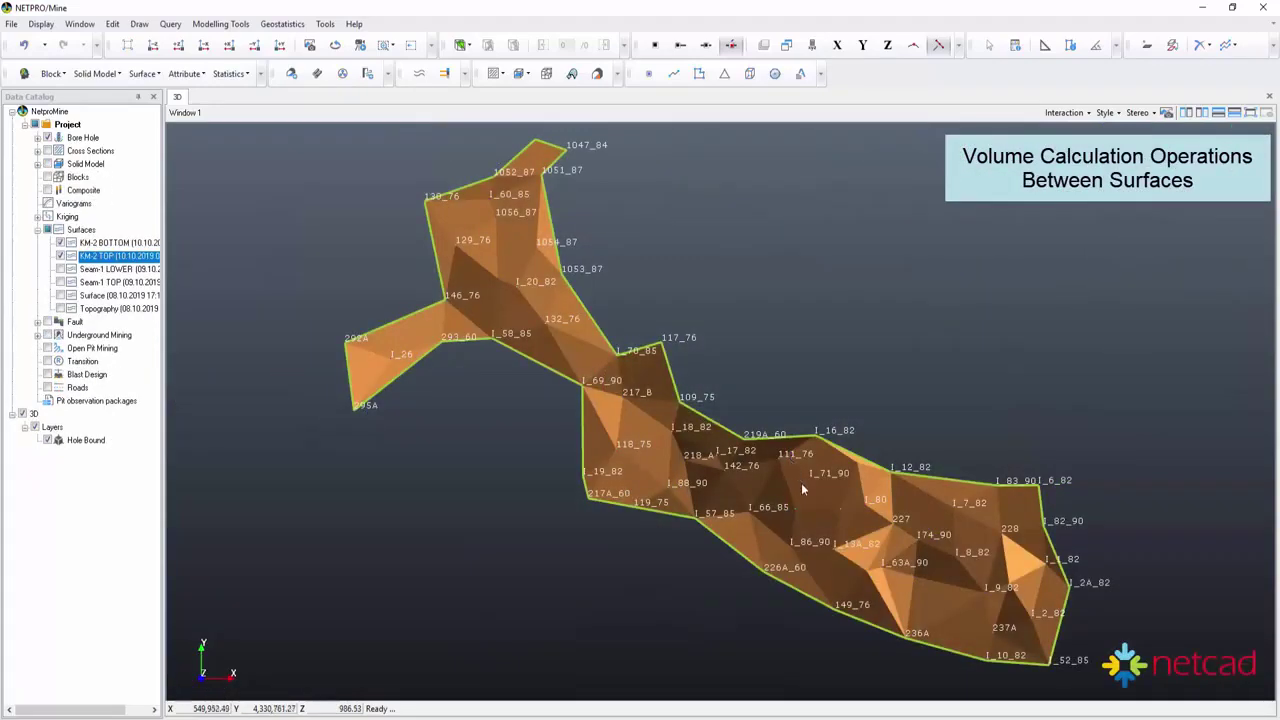
{"action": "left_click_drag", "start_coordinate": [898, 572], "coordinate": [885, 430]}
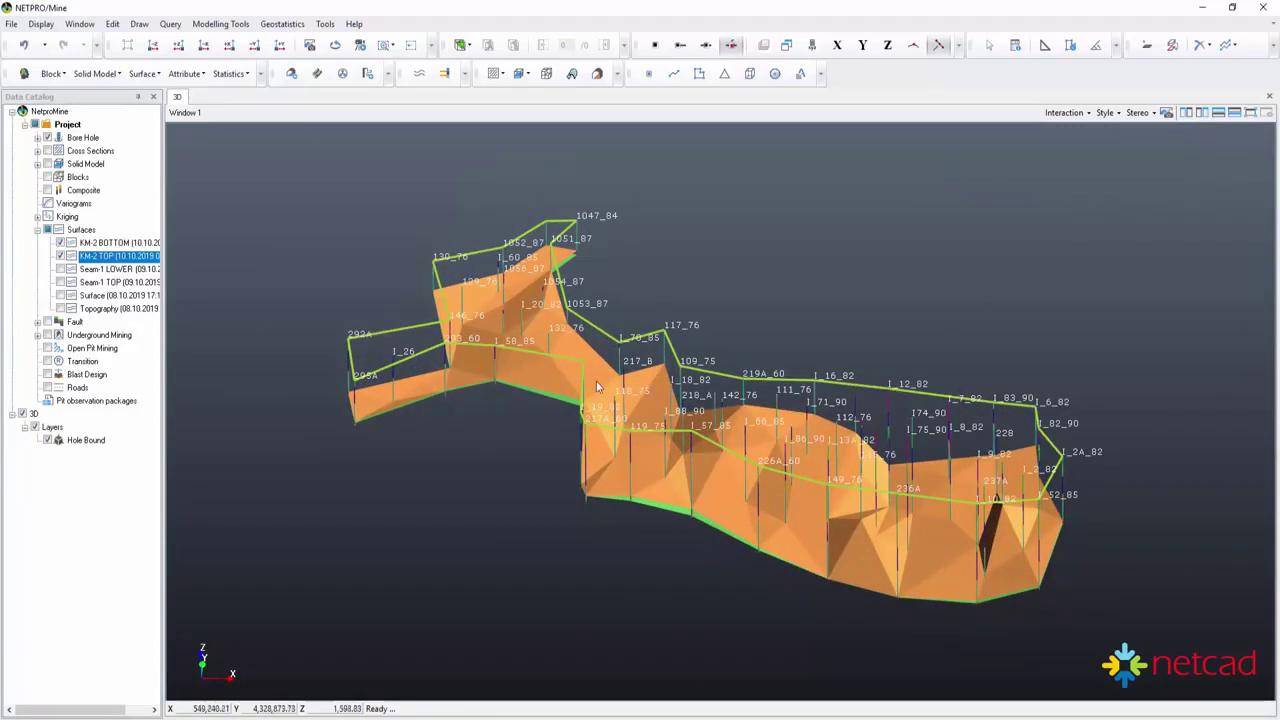
{"action": "left_click", "coordinate": [115, 76]}
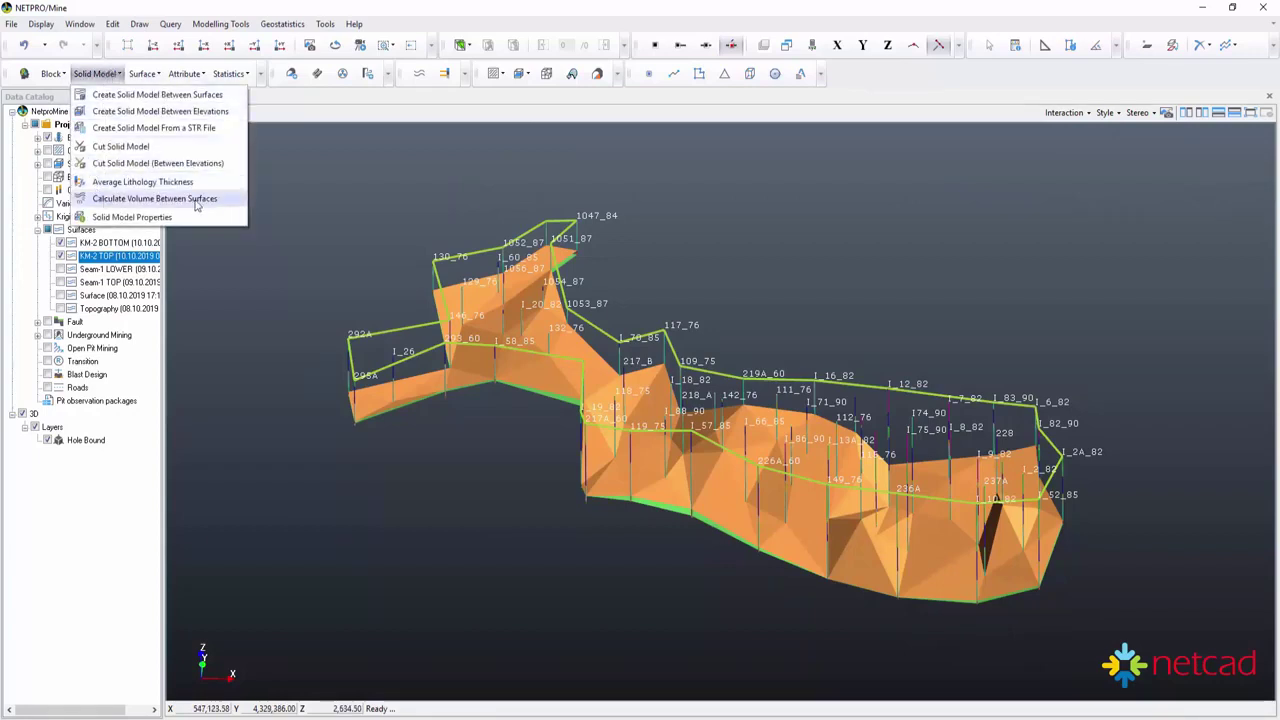
Compute the volume from KM-2 BOTTOM to KM-2 TOP at 10 m grid, no limit: 39030778.0526656.
{"action": "left_click", "coordinate": [234, 204]}
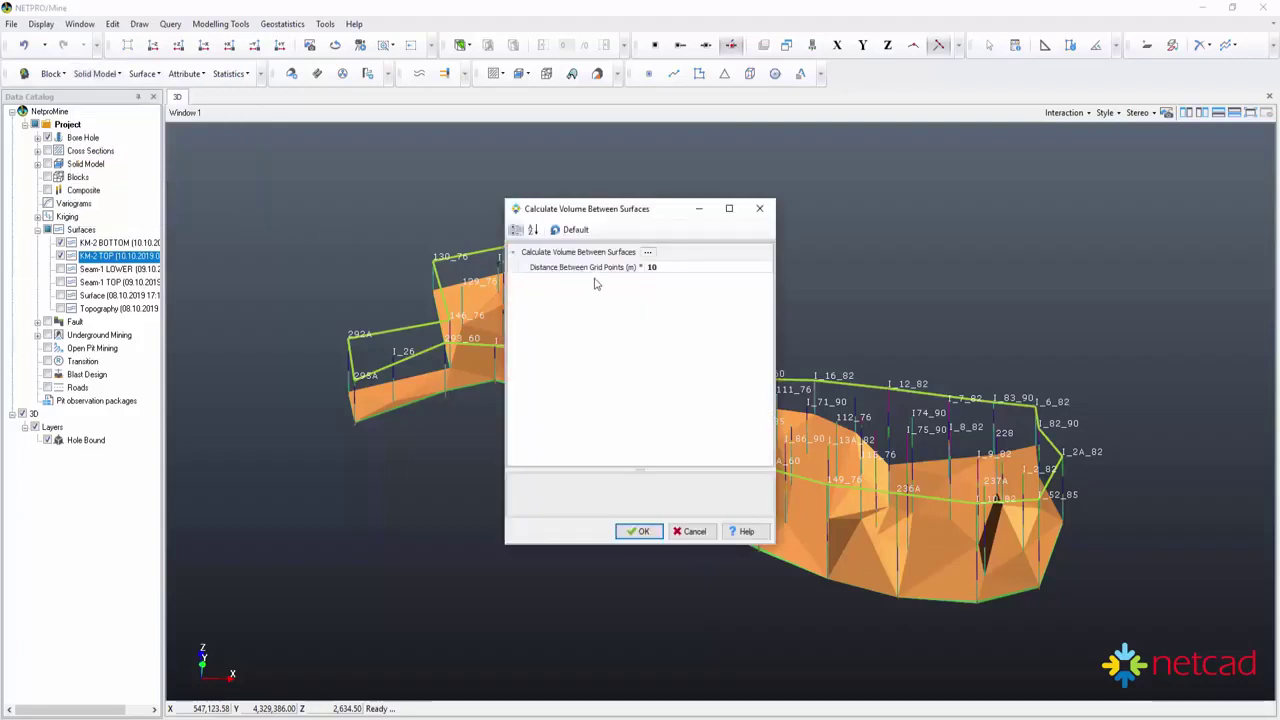
{"action": "left_click", "coordinate": [638, 531]}
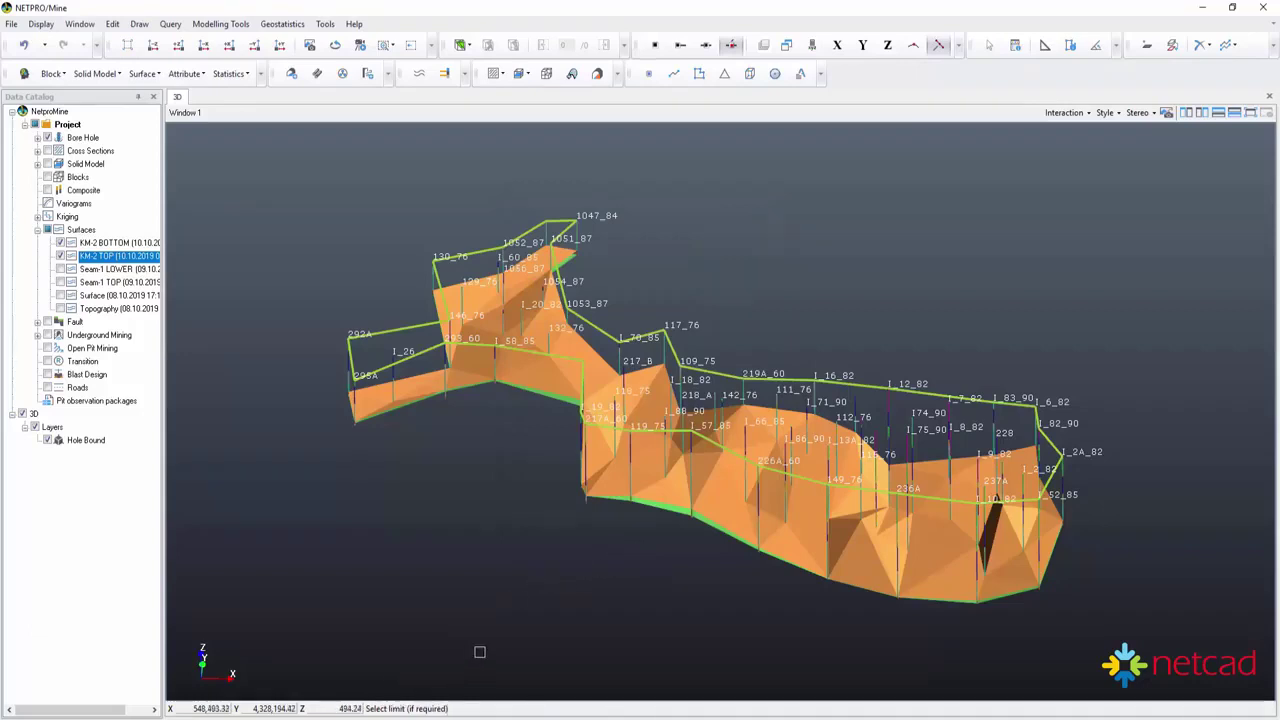
{"action": "left_click", "coordinate": [405, 330]}
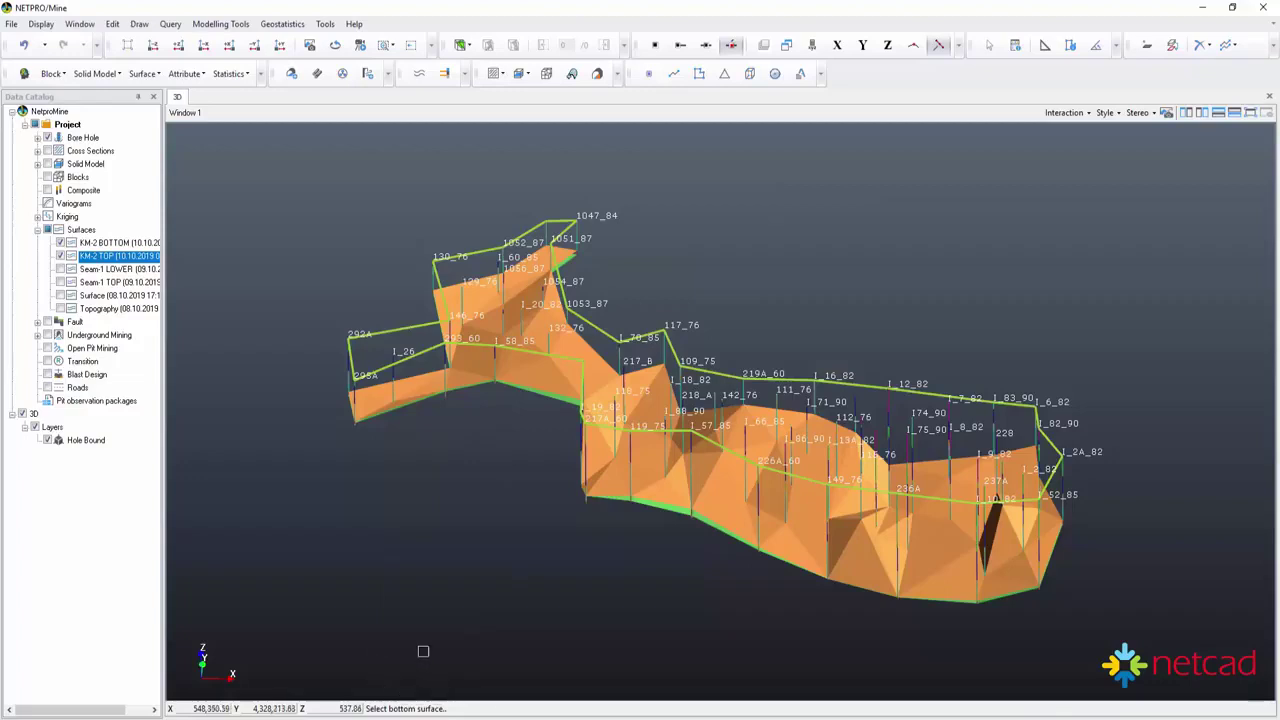
{"action": "left_click", "coordinate": [178, 46]}
{"action": "left_click", "coordinate": [530, 518]}
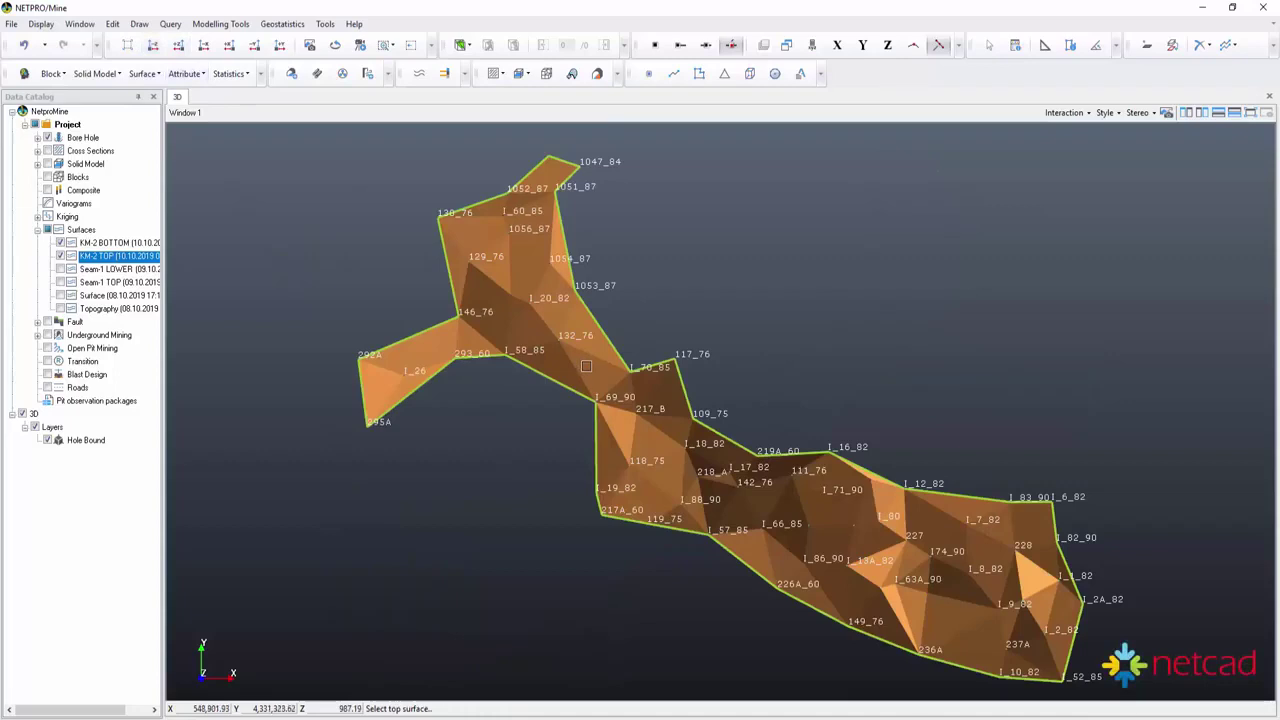
{"action": "left_click", "coordinate": [586, 366]}
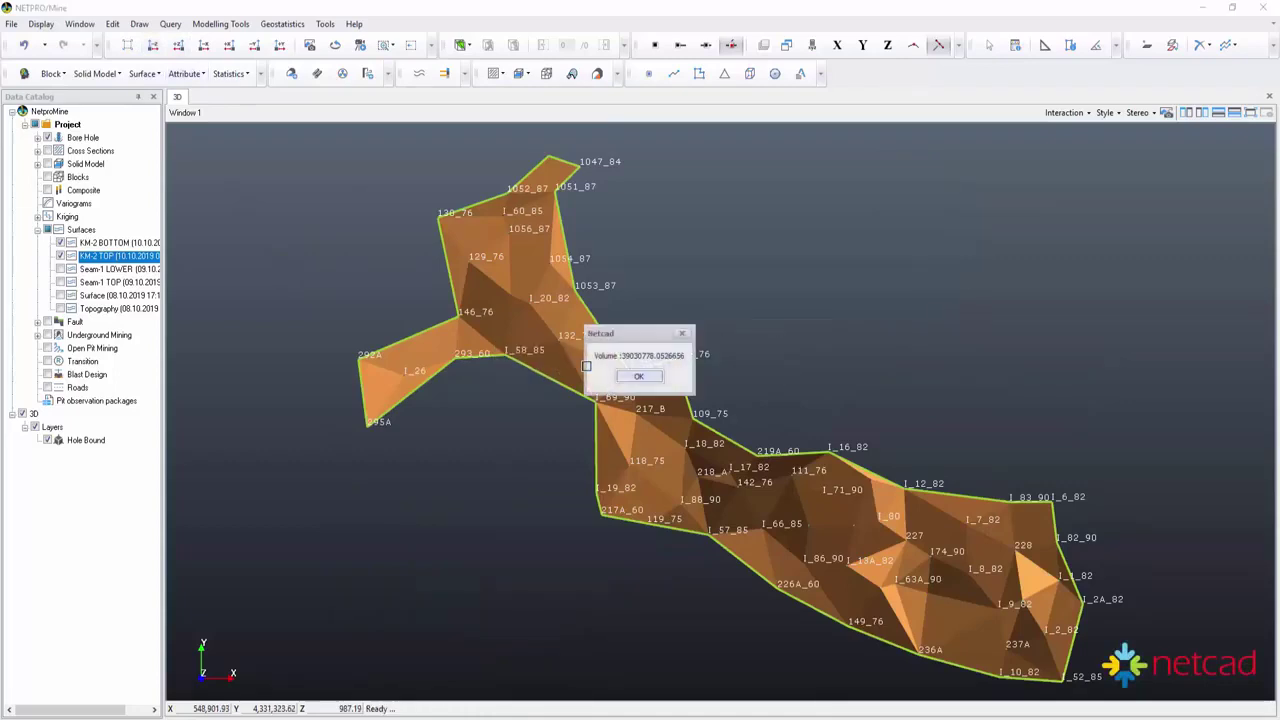
{"action": "left_click", "coordinate": [640, 377]}
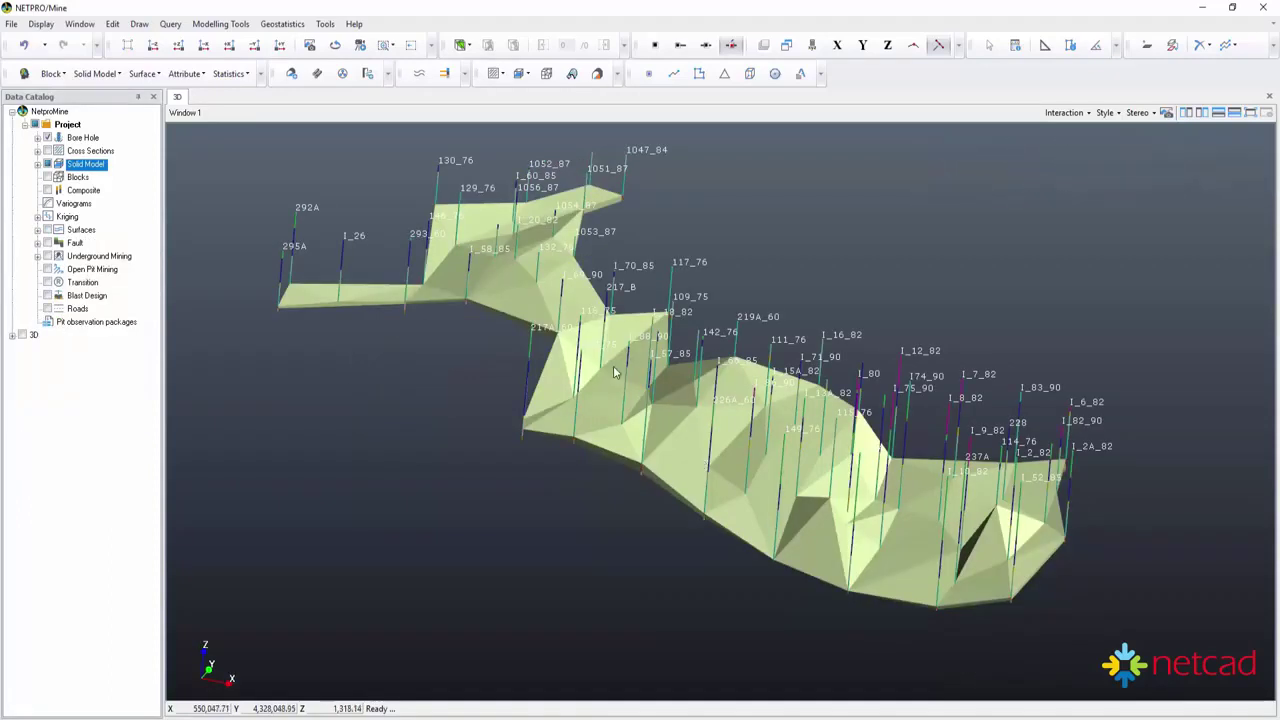
Run Solid Model Properties on the pale yellow KM-2 solid to get its volume.
{"action": "left_click", "coordinate": [88, 74]}
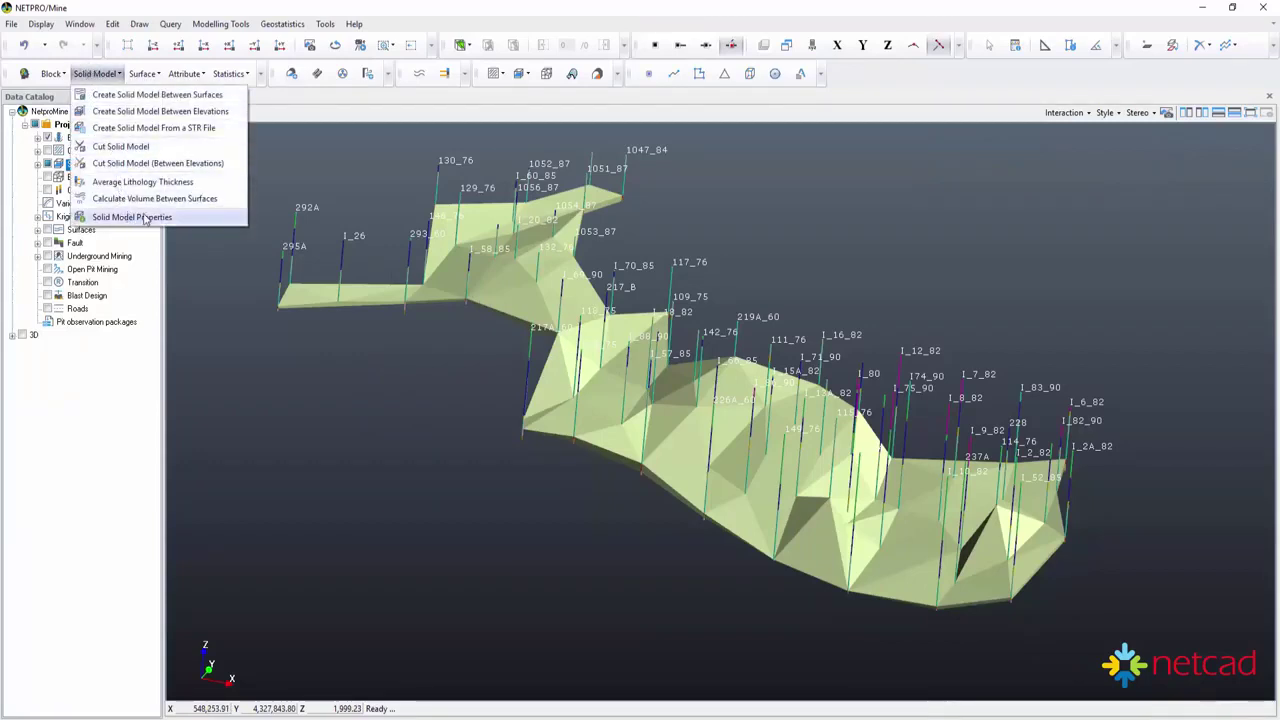
{"action": "left_click", "coordinate": [178, 220]}
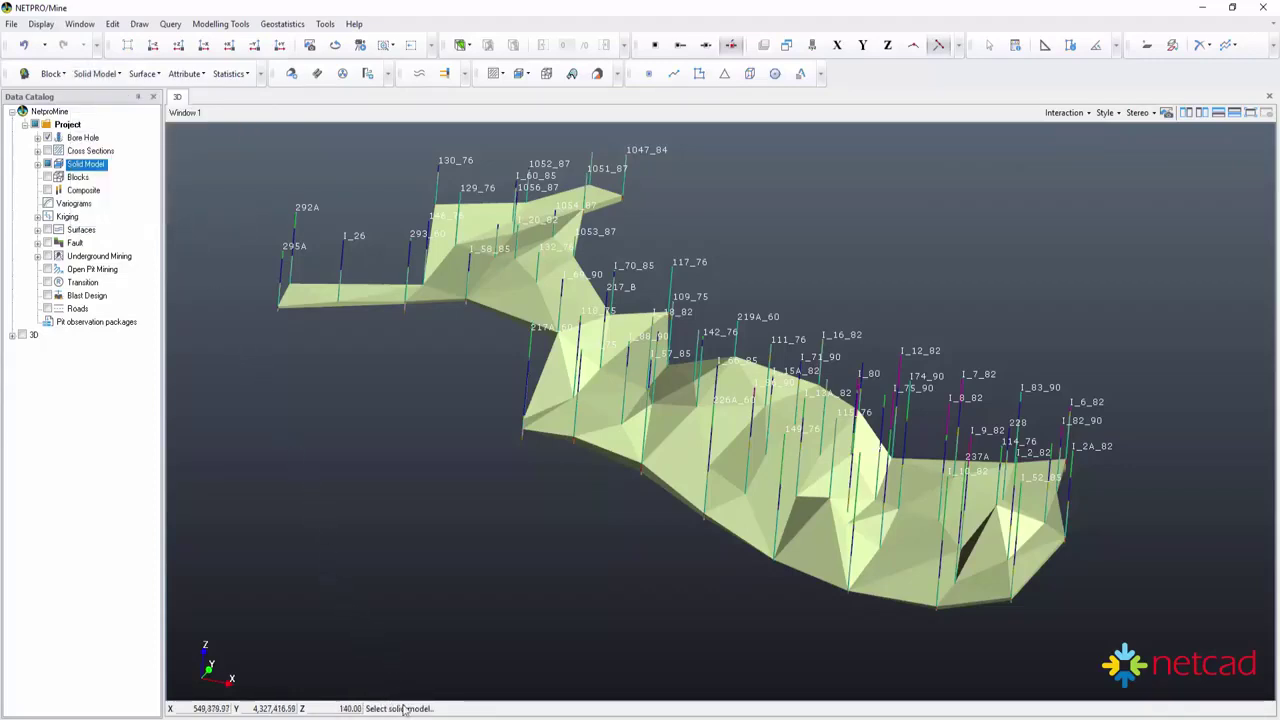
{"action": "left_click", "coordinate": [675, 433]}
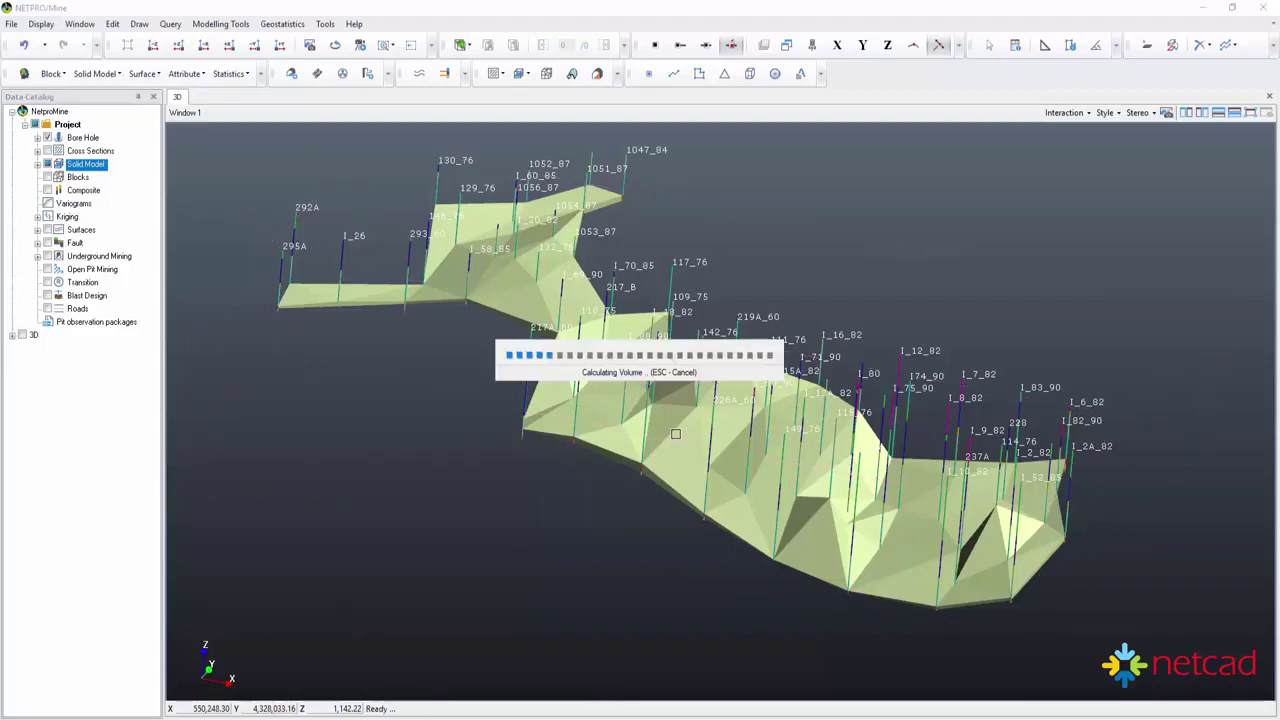